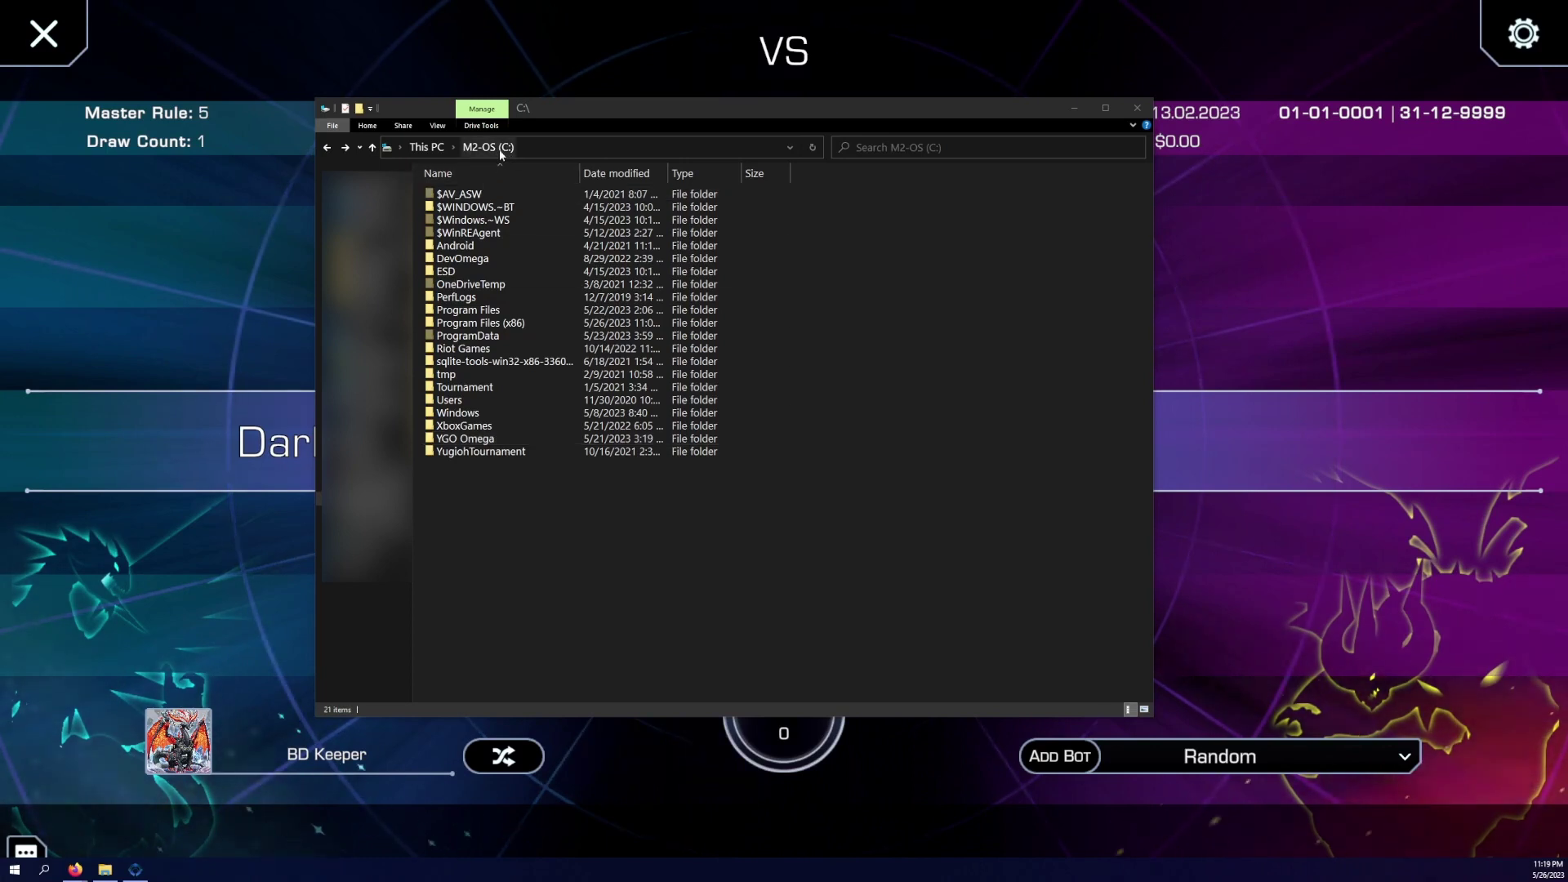
- Open the C:\YGO Omega\YGO Omega_Data\Files folder in File Explorer
double_click(472, 440)
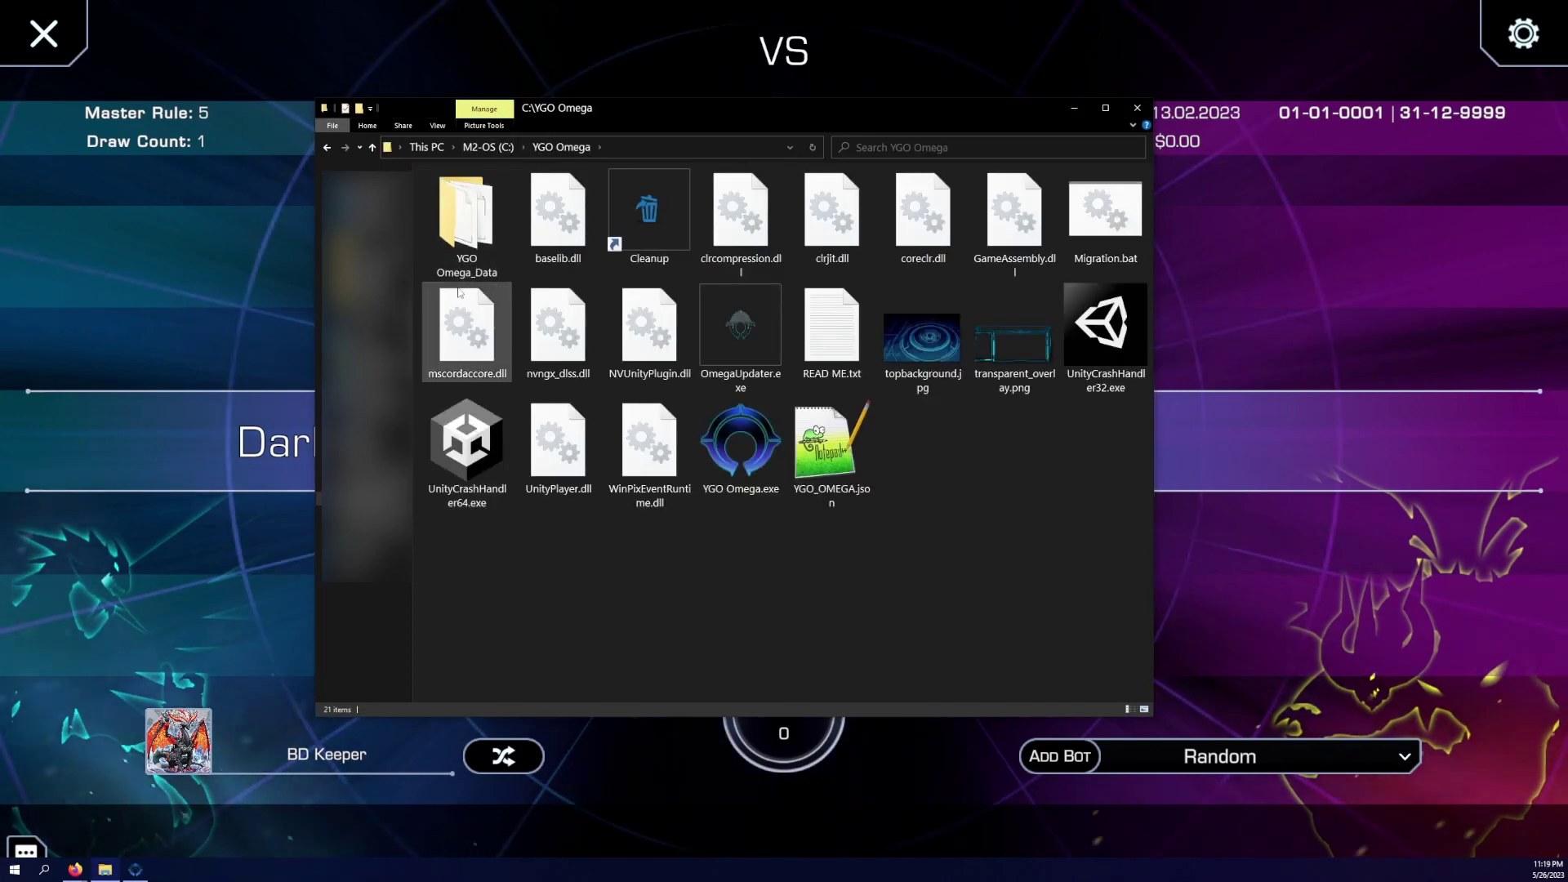
double_click(496, 270)
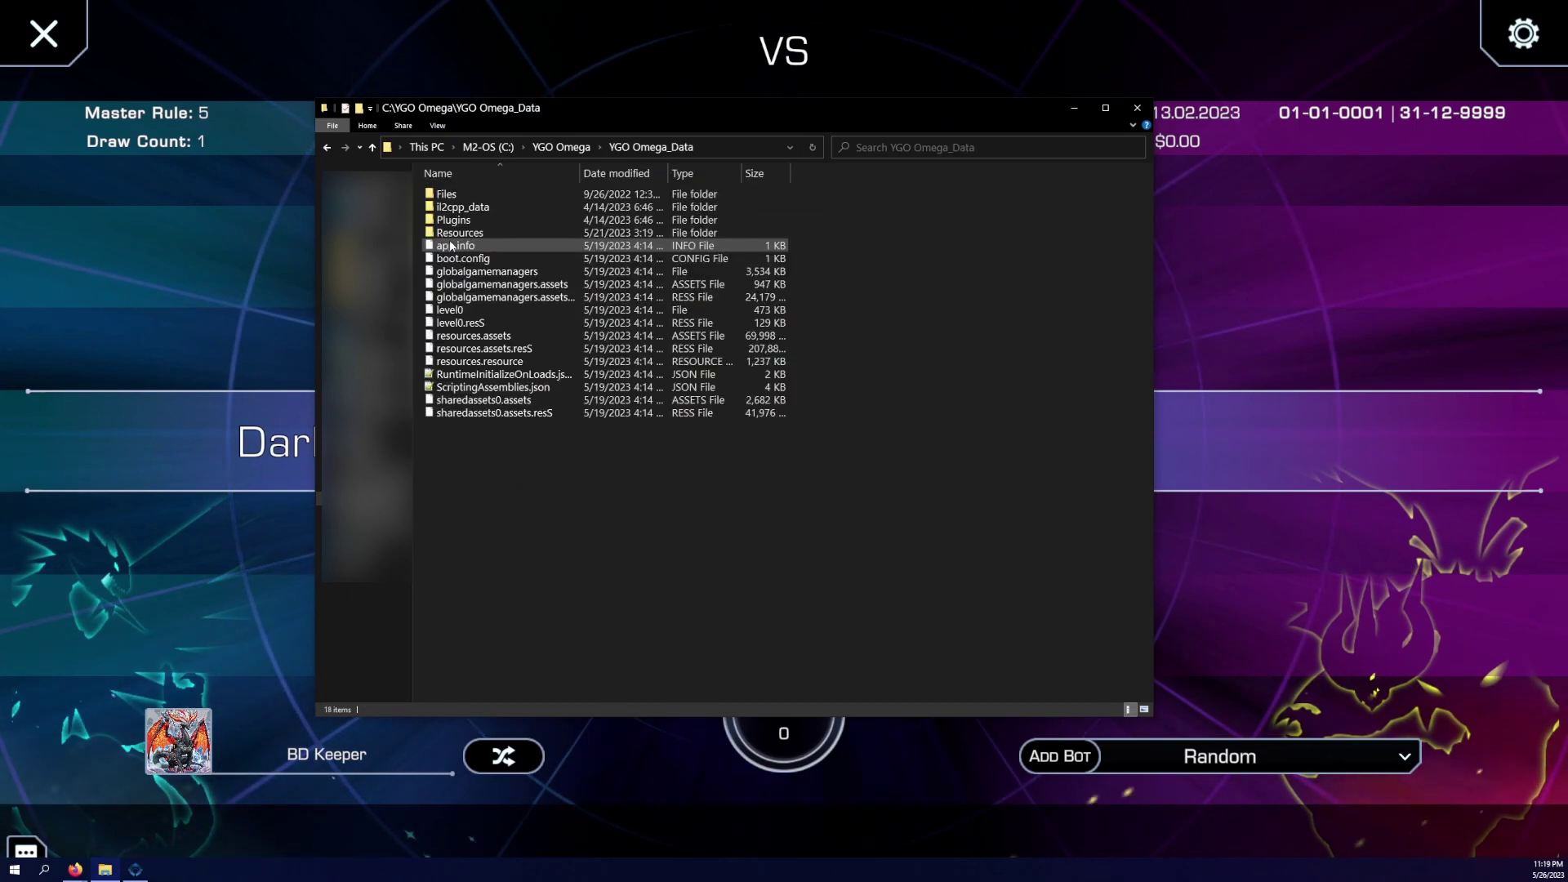
double_click(446, 195)
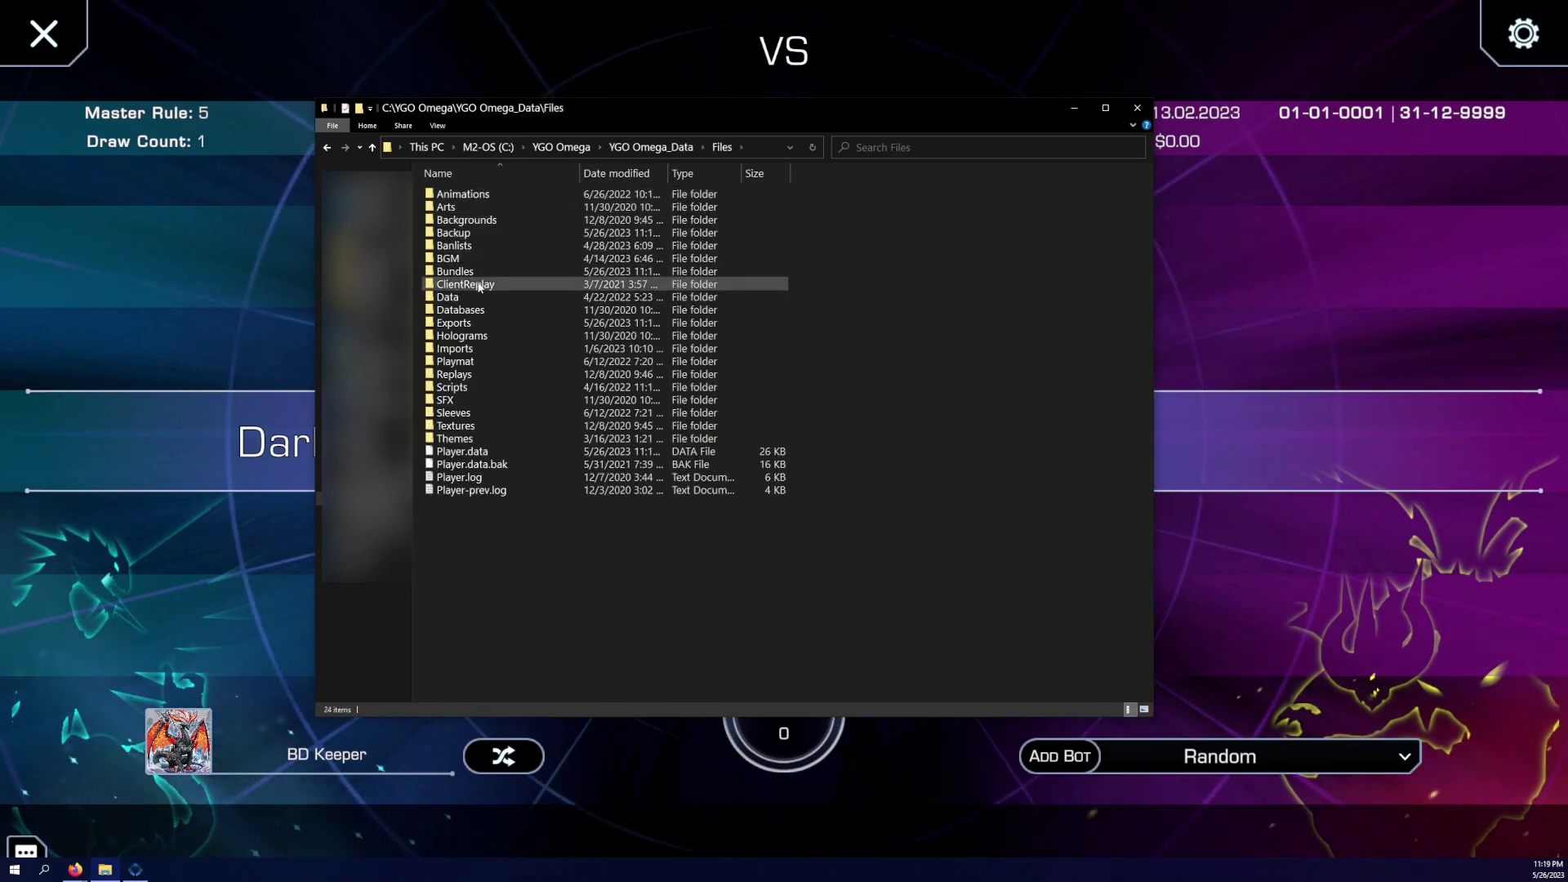
- Look through the images in the Sleeves folder, then return to Files
click(476, 364)
click(477, 411)
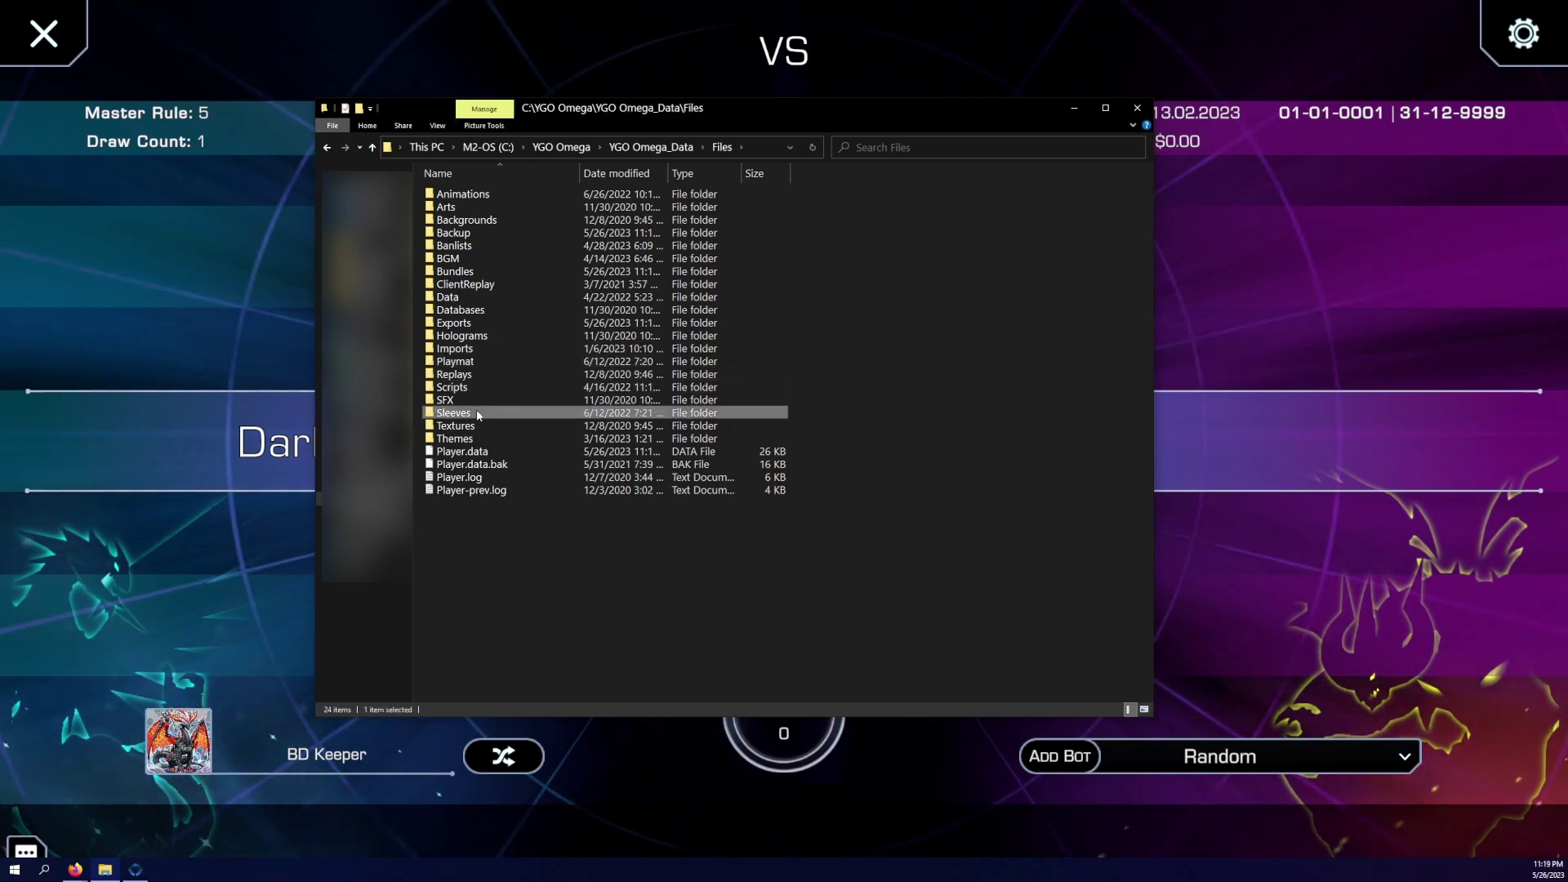
double_click(477, 411)
drag(1107, 469, 458, 237)
click(607, 438)
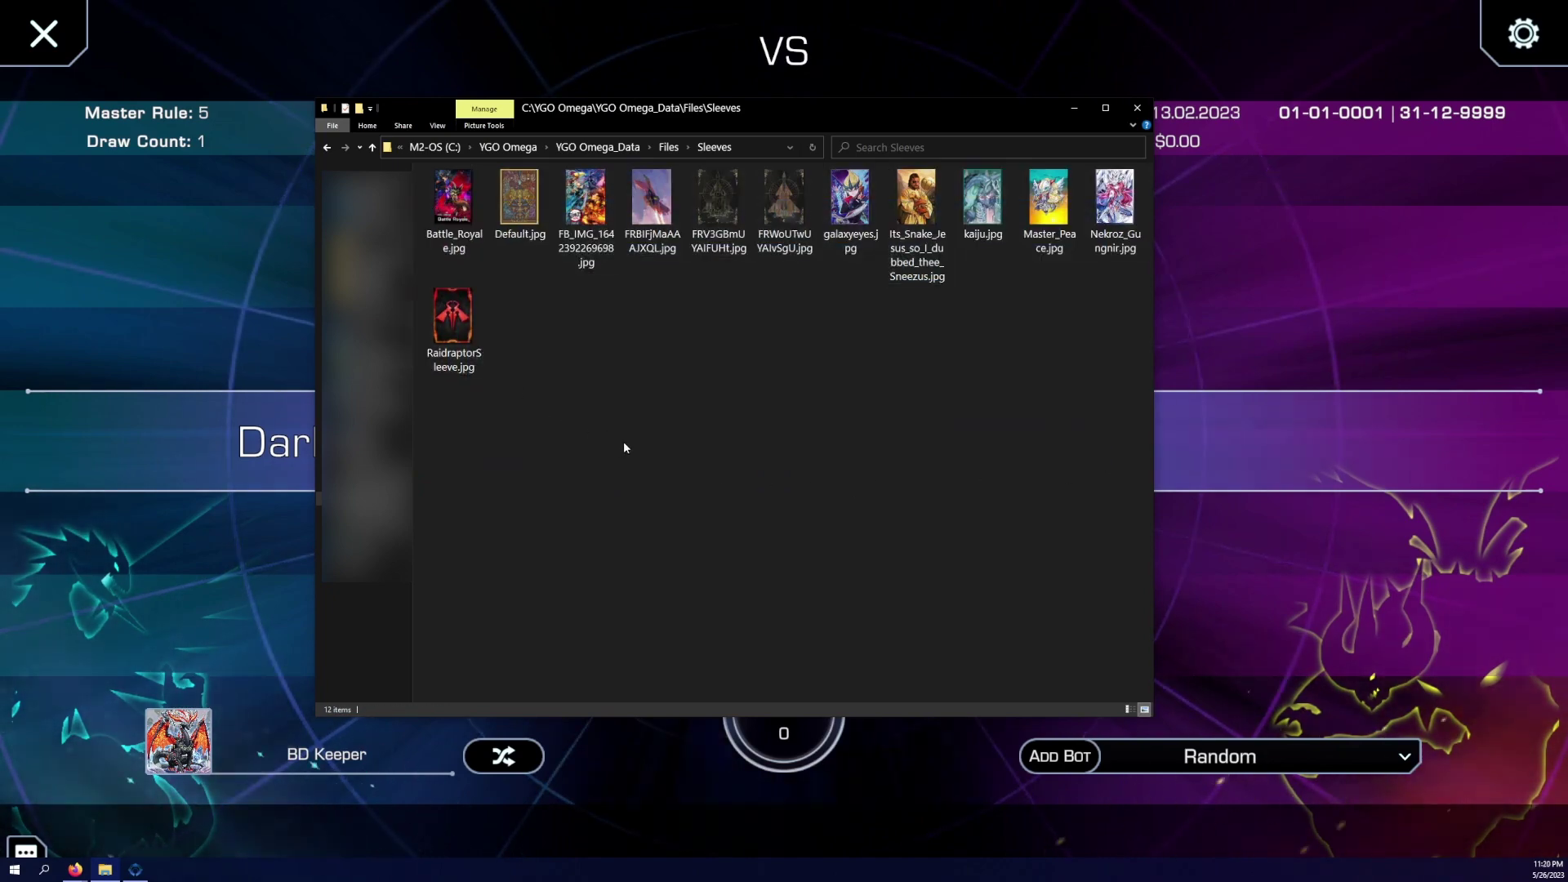
key(BackSpace)
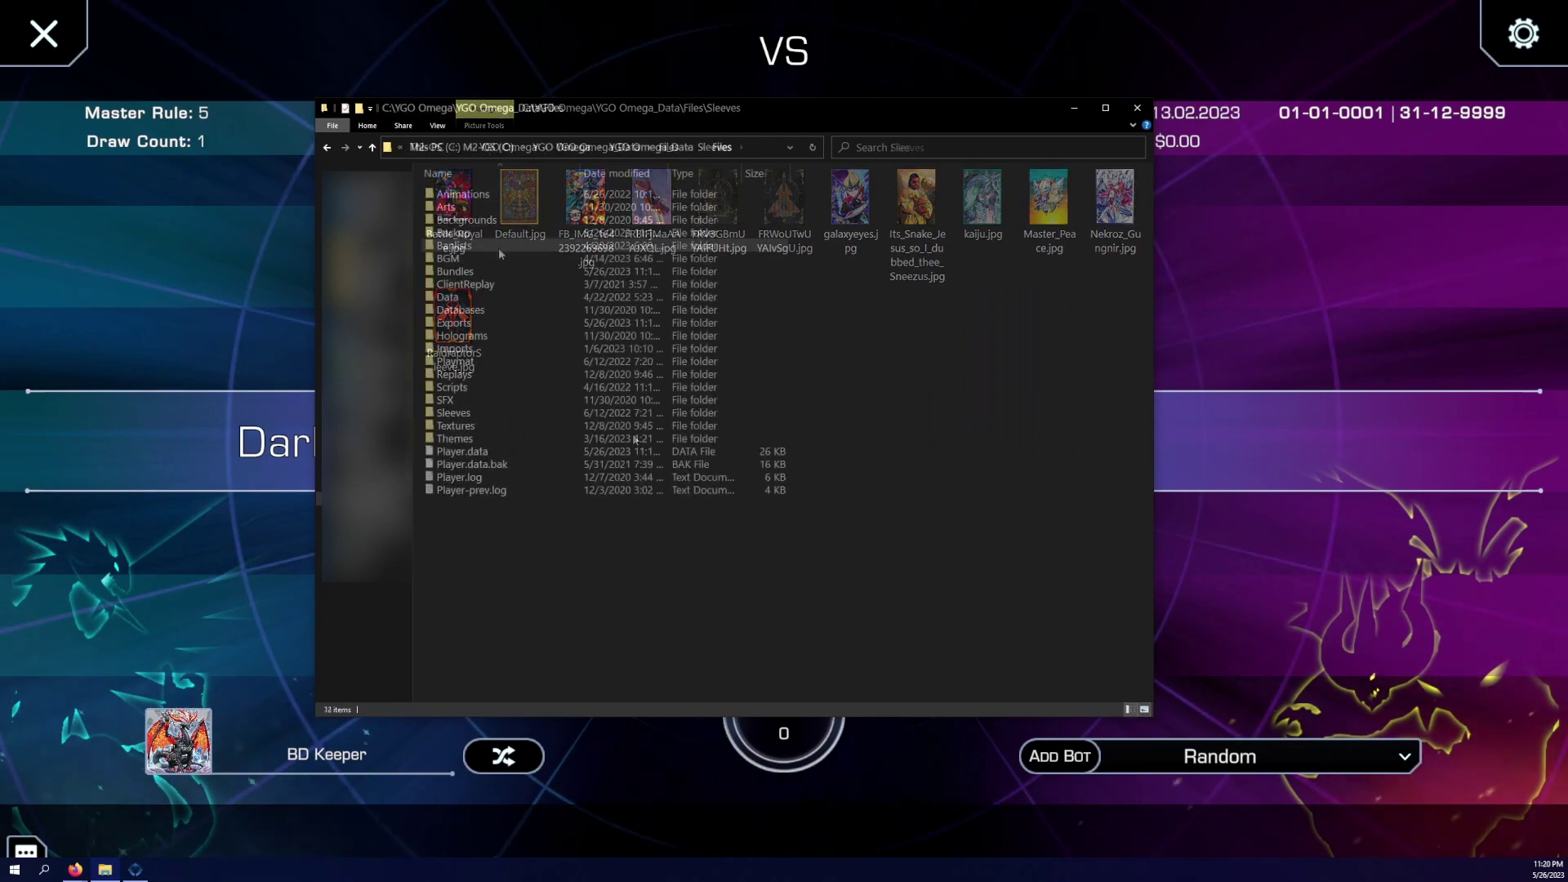
- Rename Slifer.jpg in the Playmat folder to BD Keeper.jpg
double_click(472, 362)
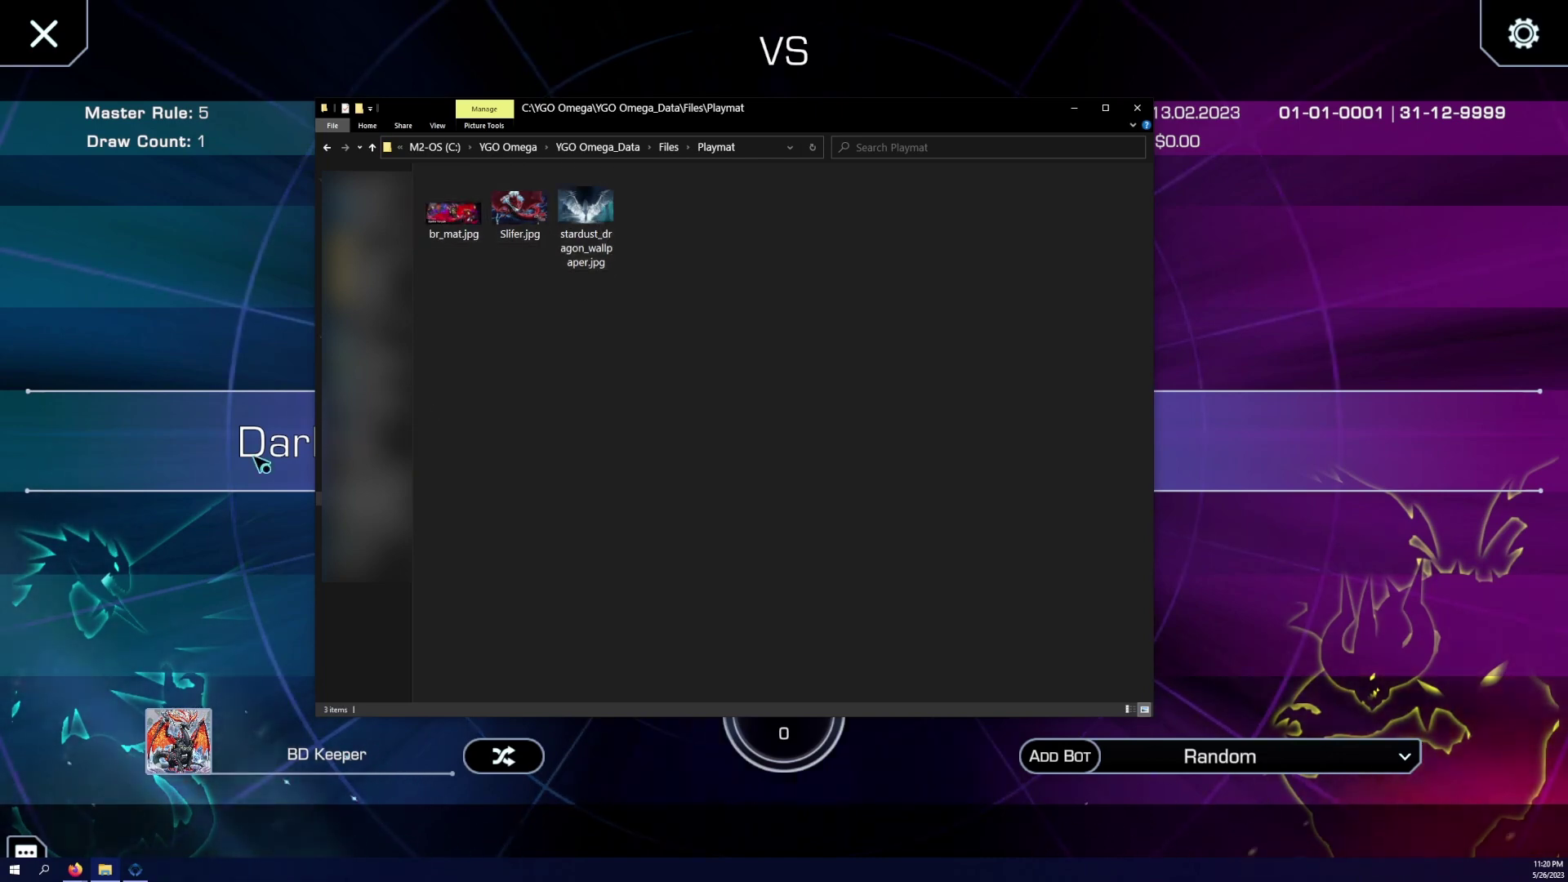
click(522, 219)
right_click(521, 219)
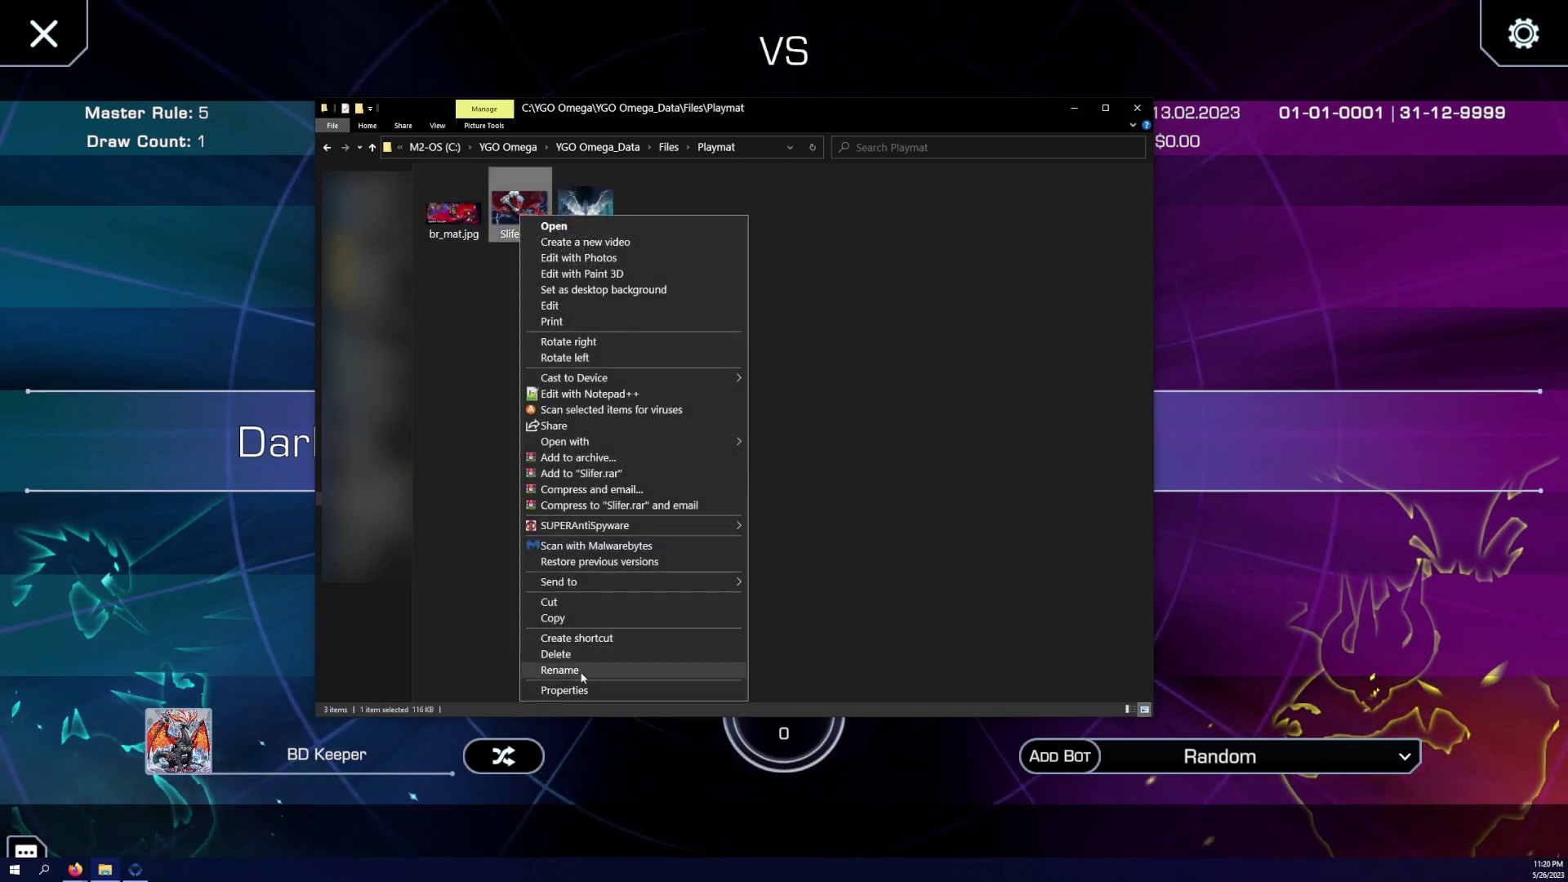
click(629, 672)
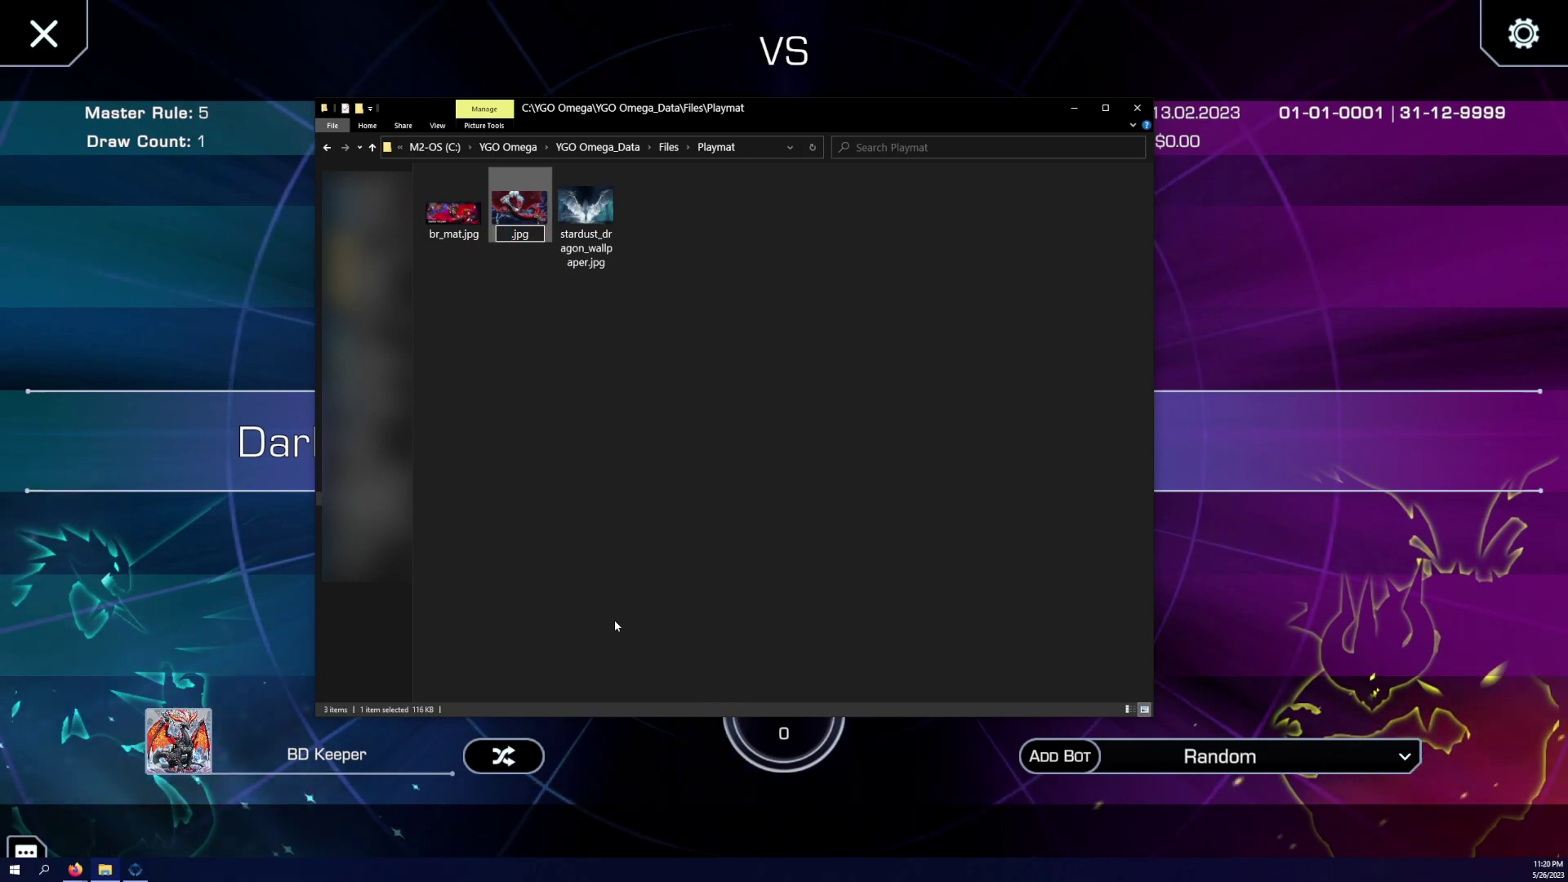
key(BackSpace)
text(BD Keep)
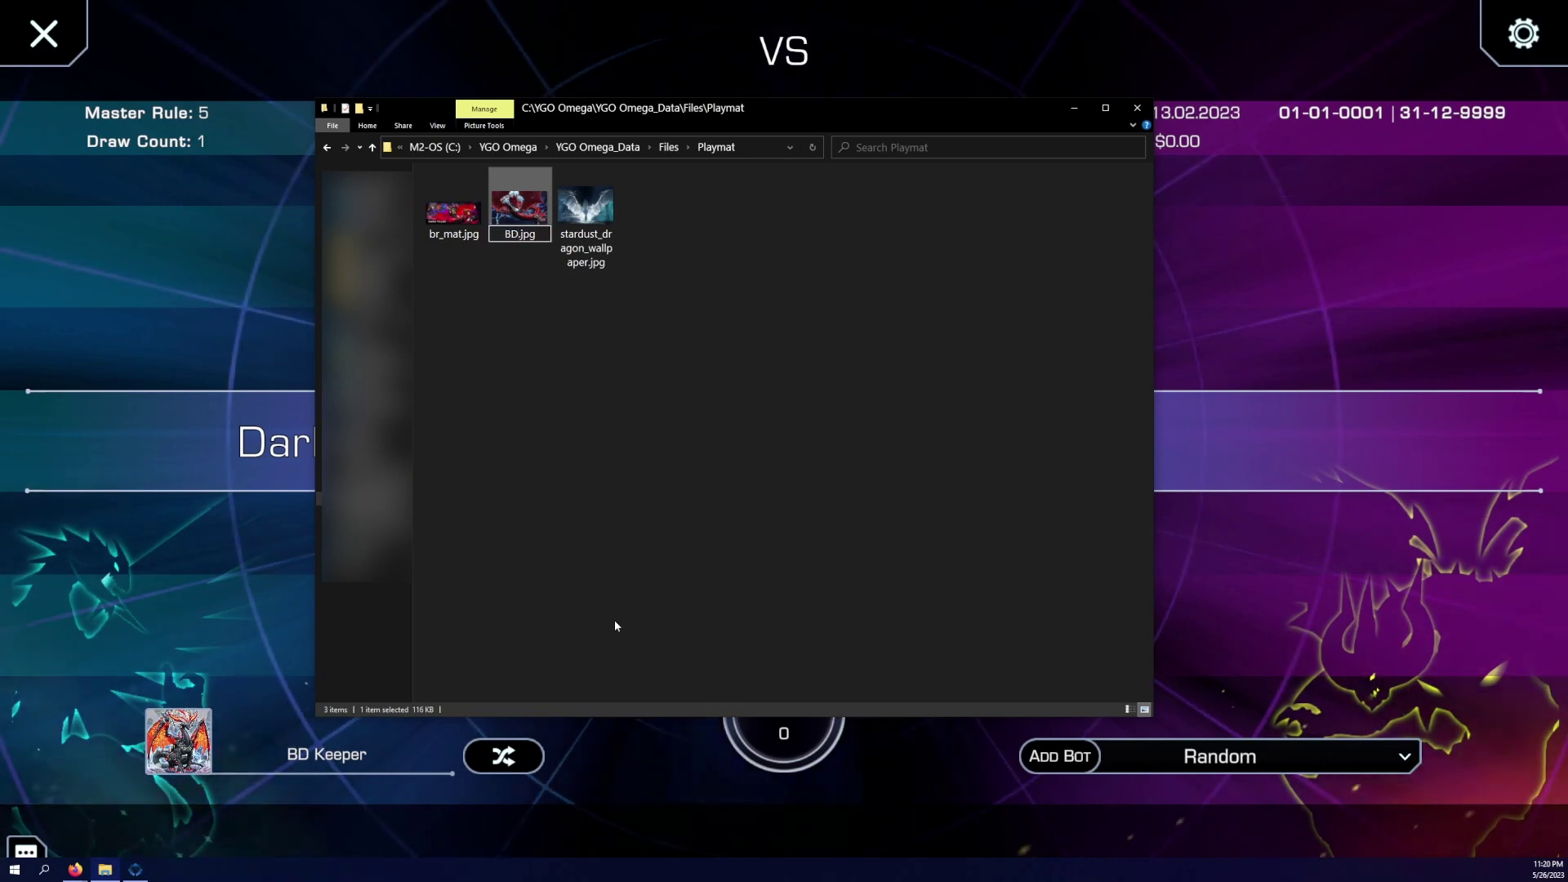
text(er)
key(Return)
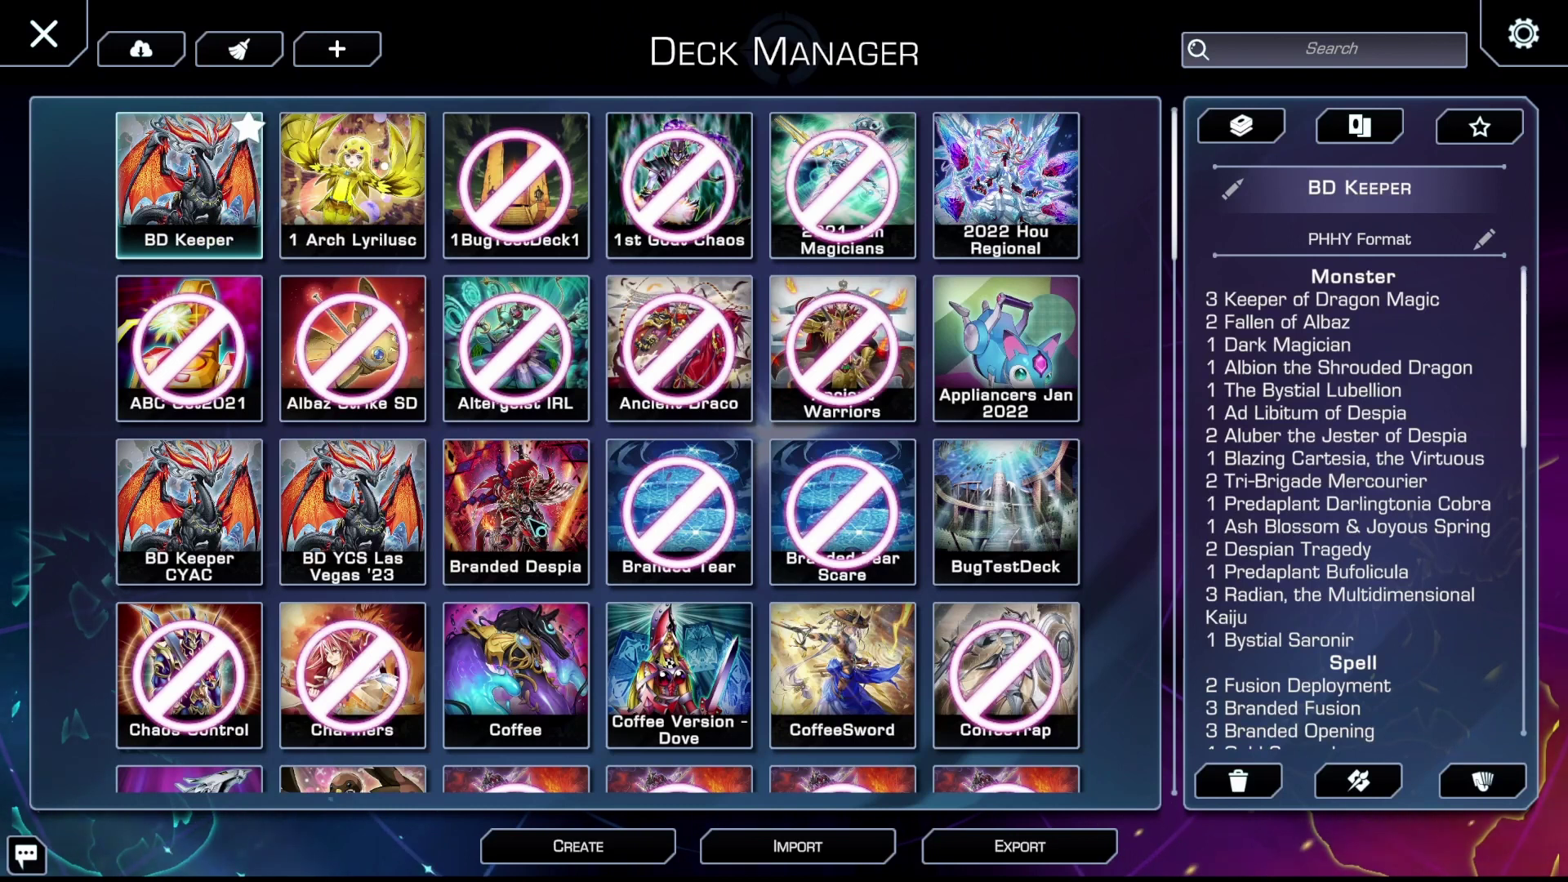
- Select a deck in Deck Manager and enter BD Keeper in its format field
click(535, 526)
click(1398, 243)
text(BD Keeper)
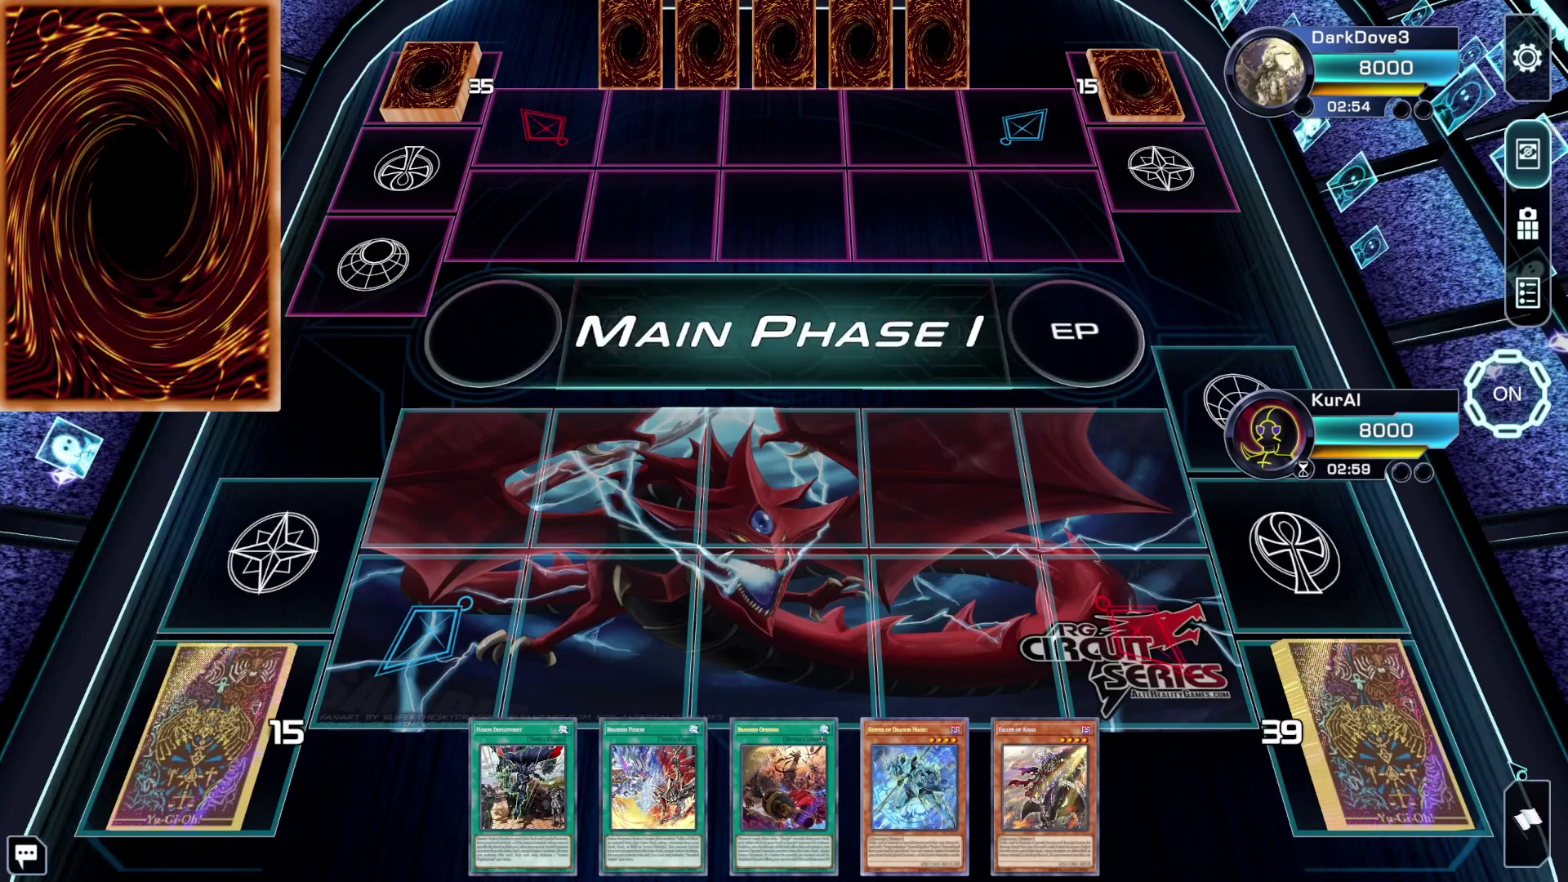
- Pass the Standby and Draw Phase prompts, then inspect the Extra Deck
key(Escape)
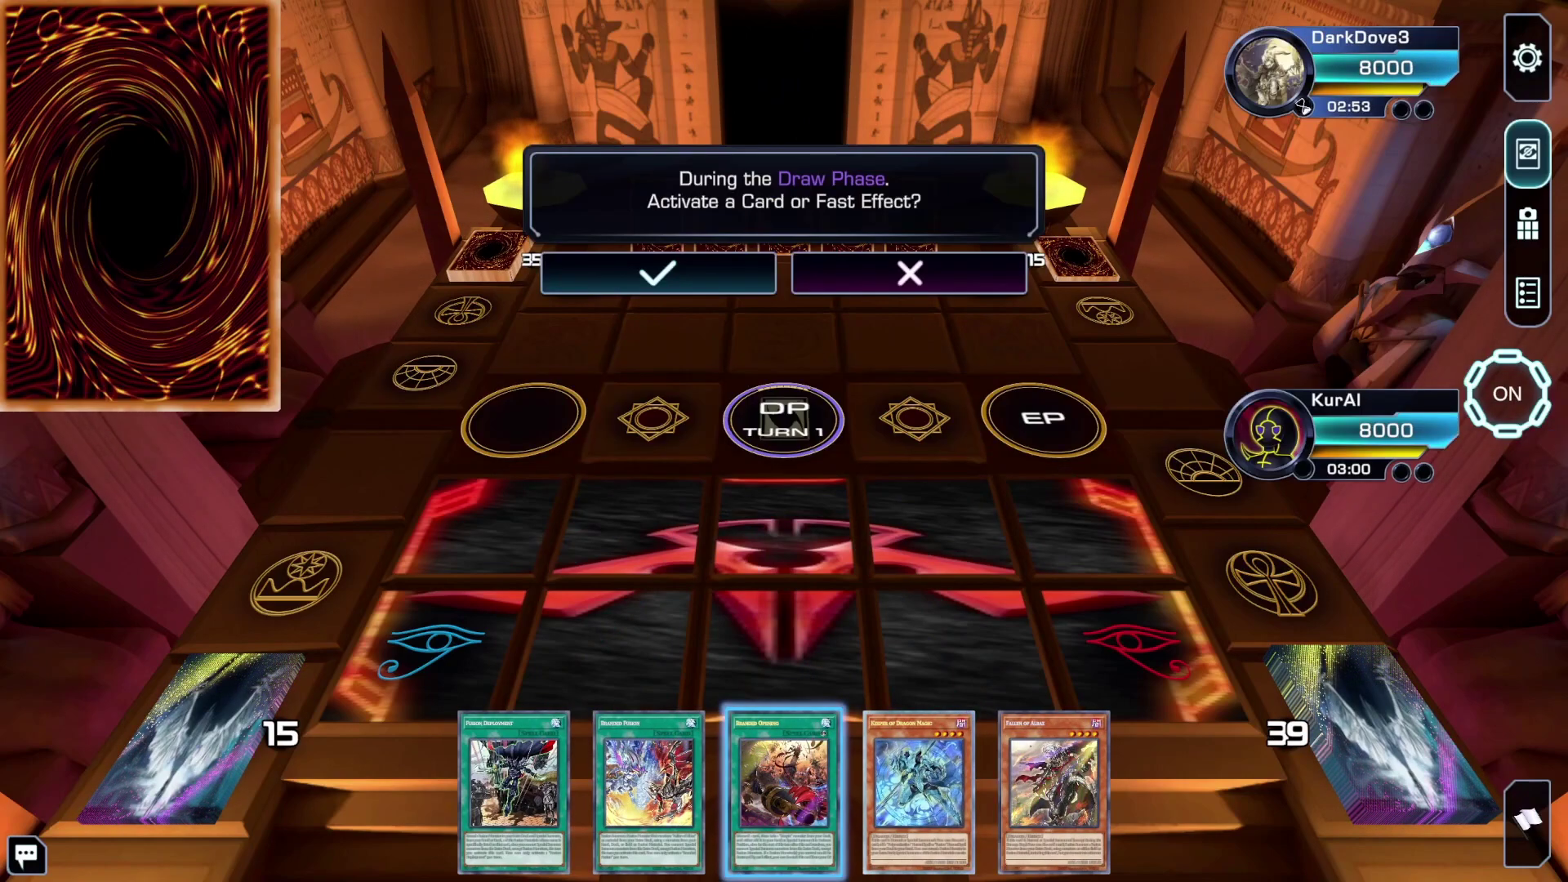
key(Escape)
key(Escape)
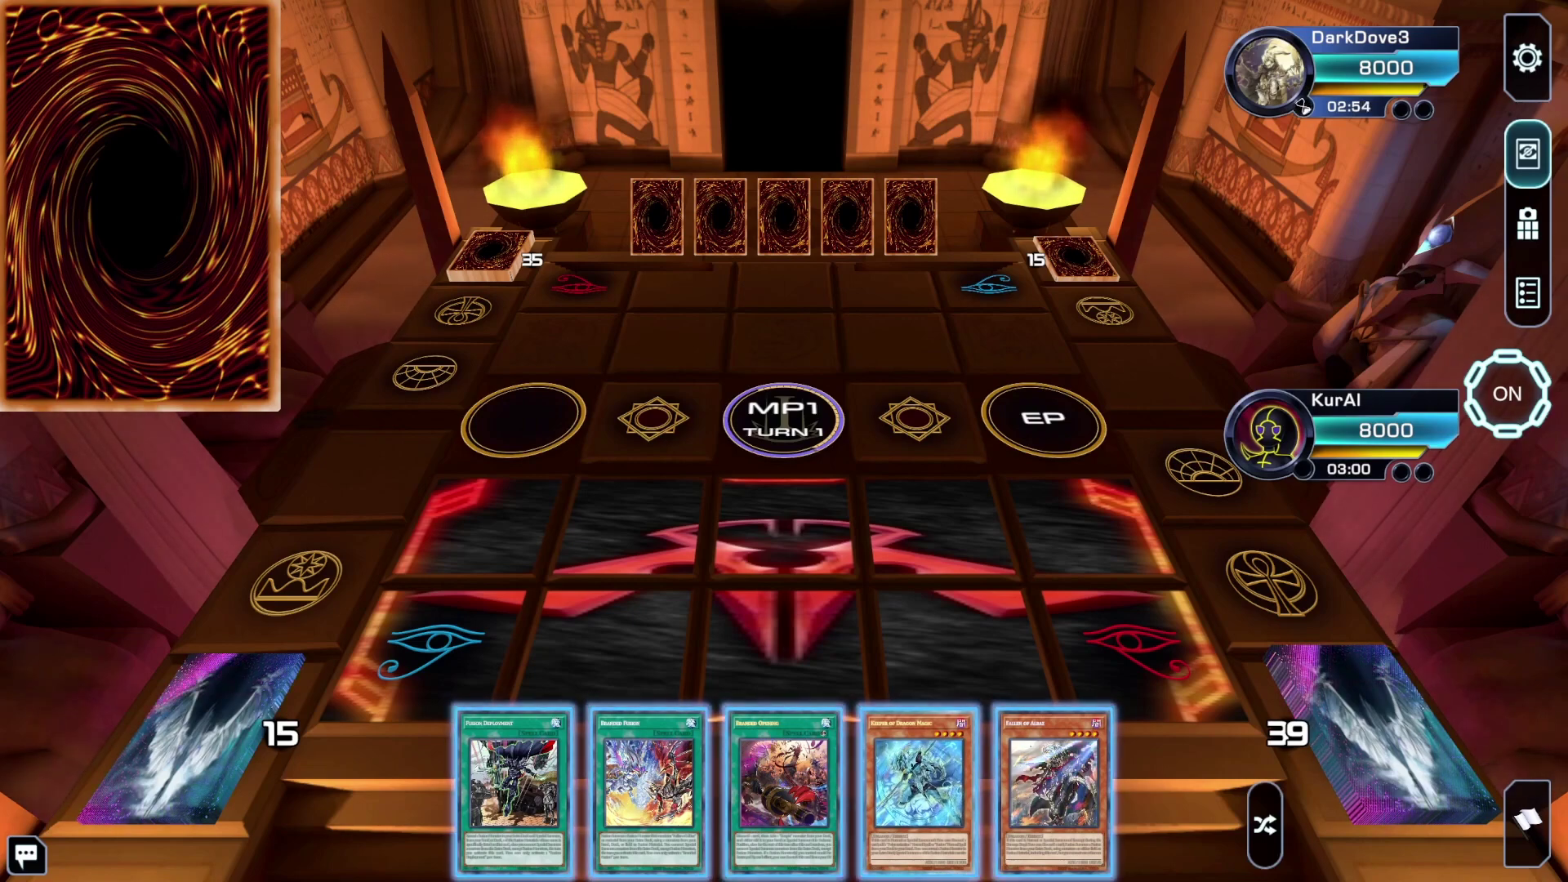
click(219, 709)
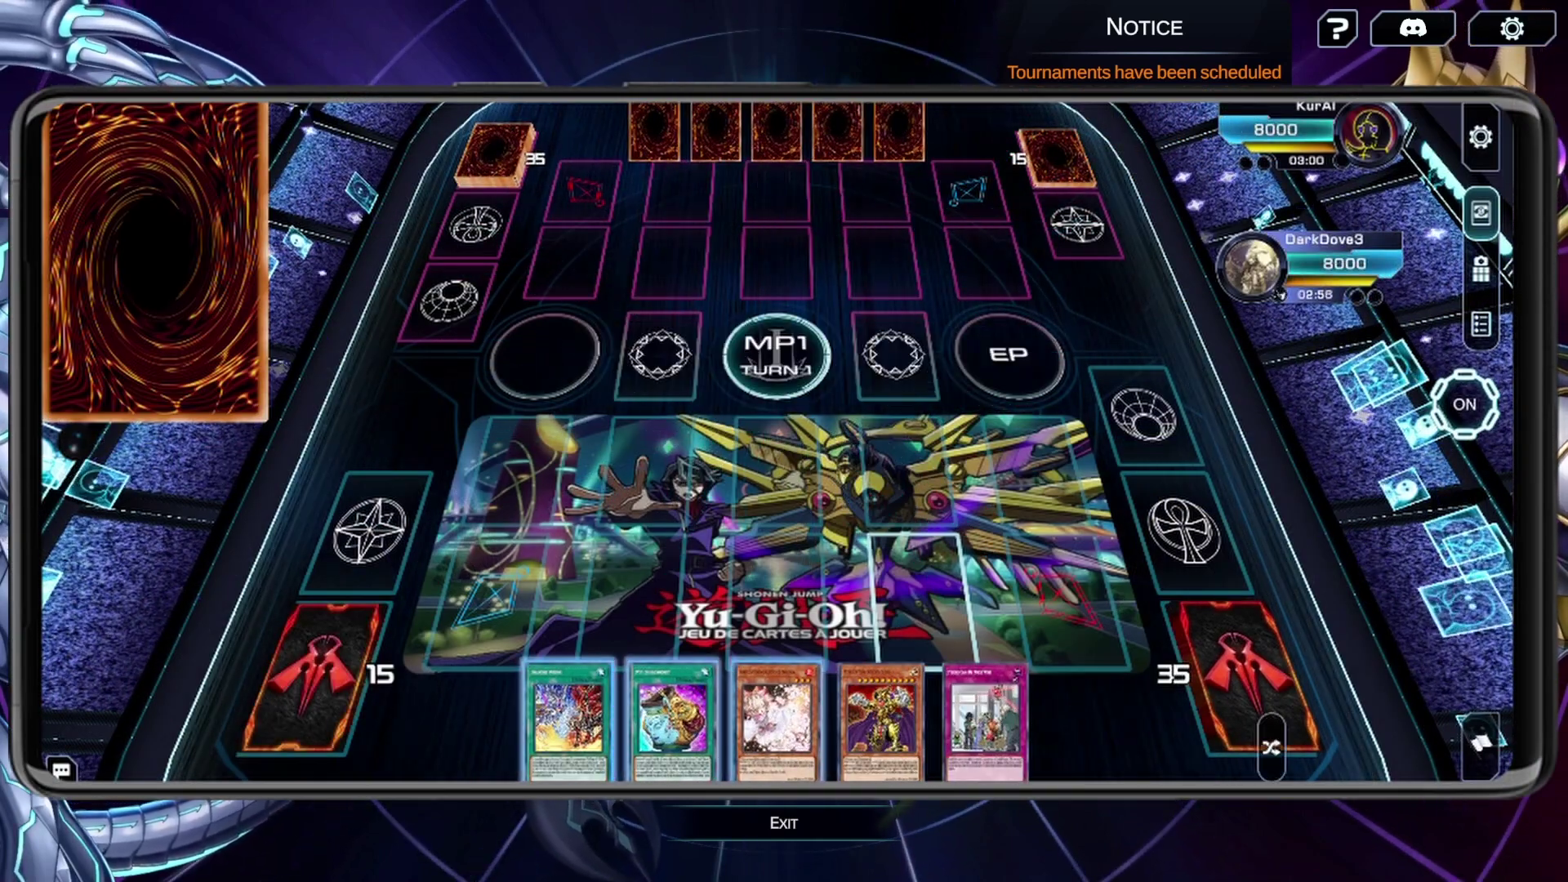
- Set There Can Be Only One and the fusion spell face-down in spell/trap zones
click(986, 719)
drag(986, 719, 919, 592)
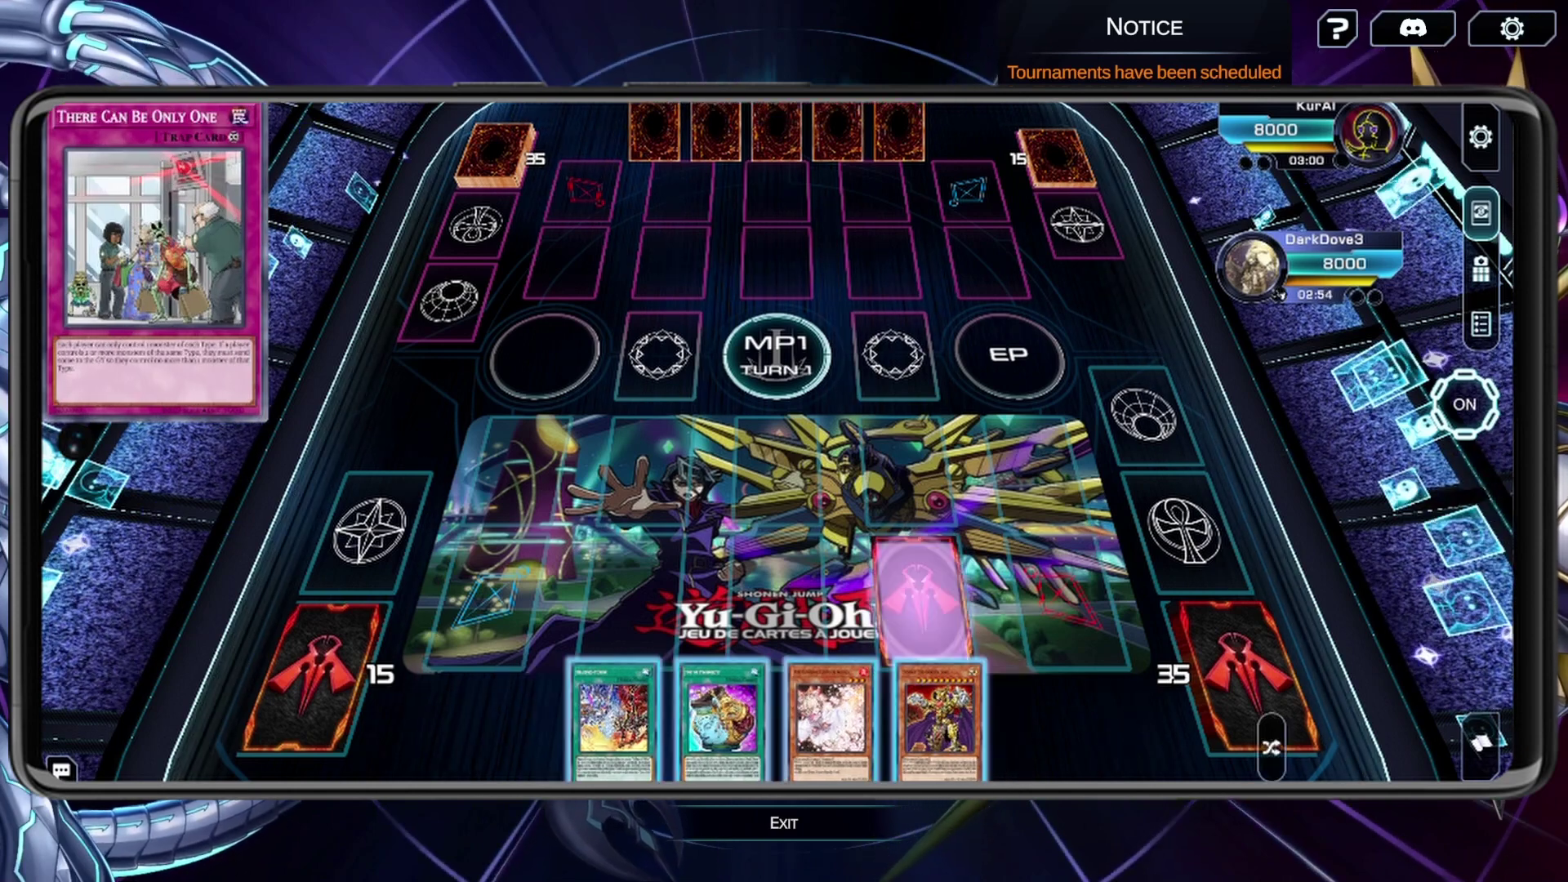
click(722, 719)
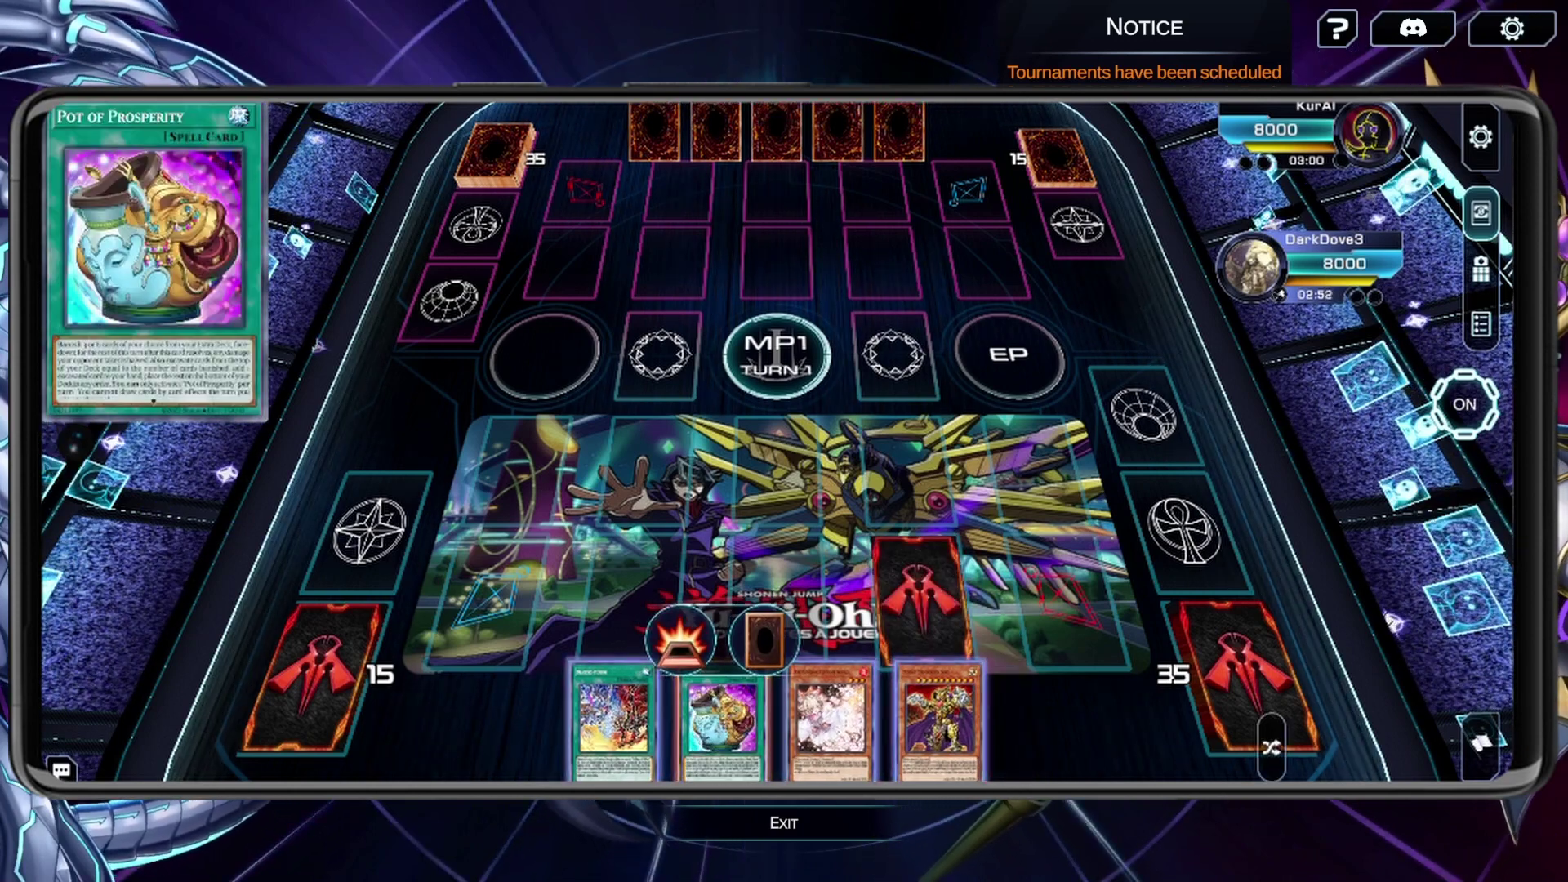
click(615, 719)
drag(614, 719, 633, 593)
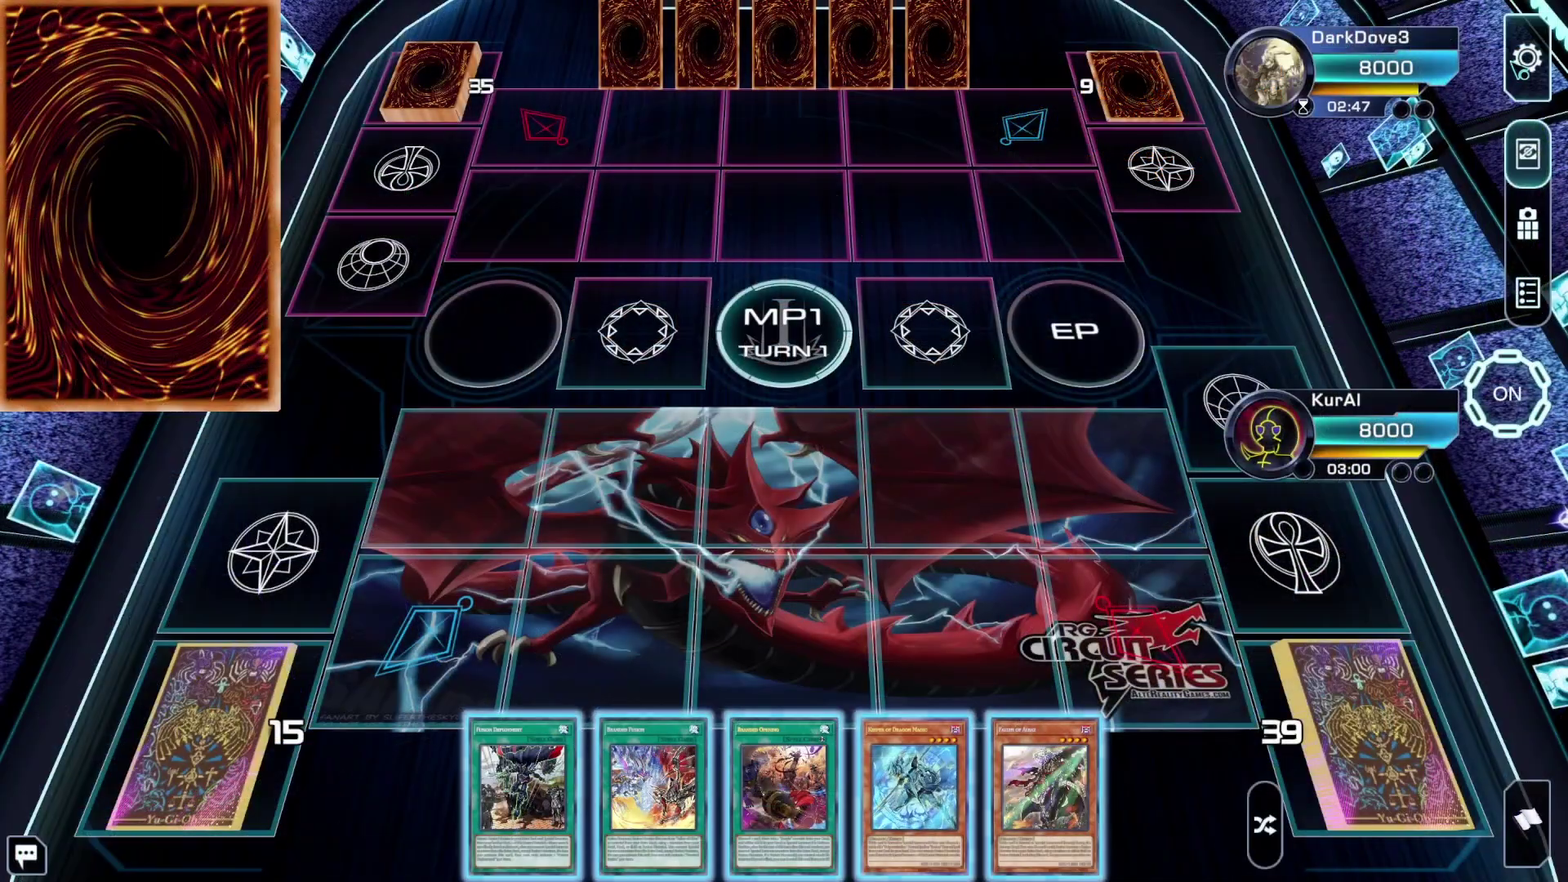
- Set the Graphics rendered field theme to Necrovalley and check the Quality Level options
click(1526, 61)
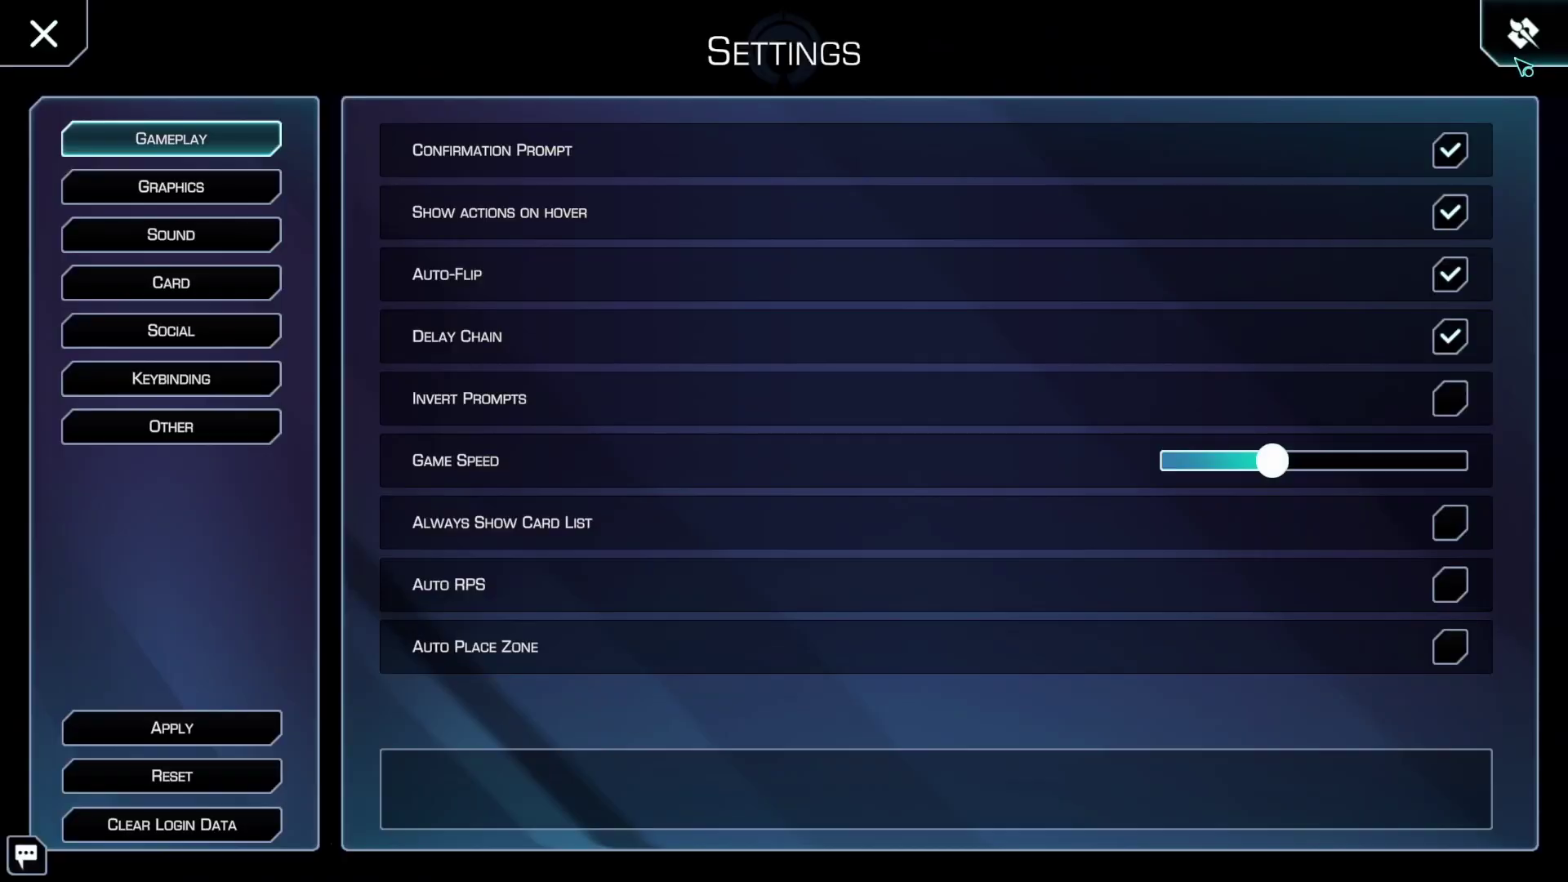
click(230, 199)
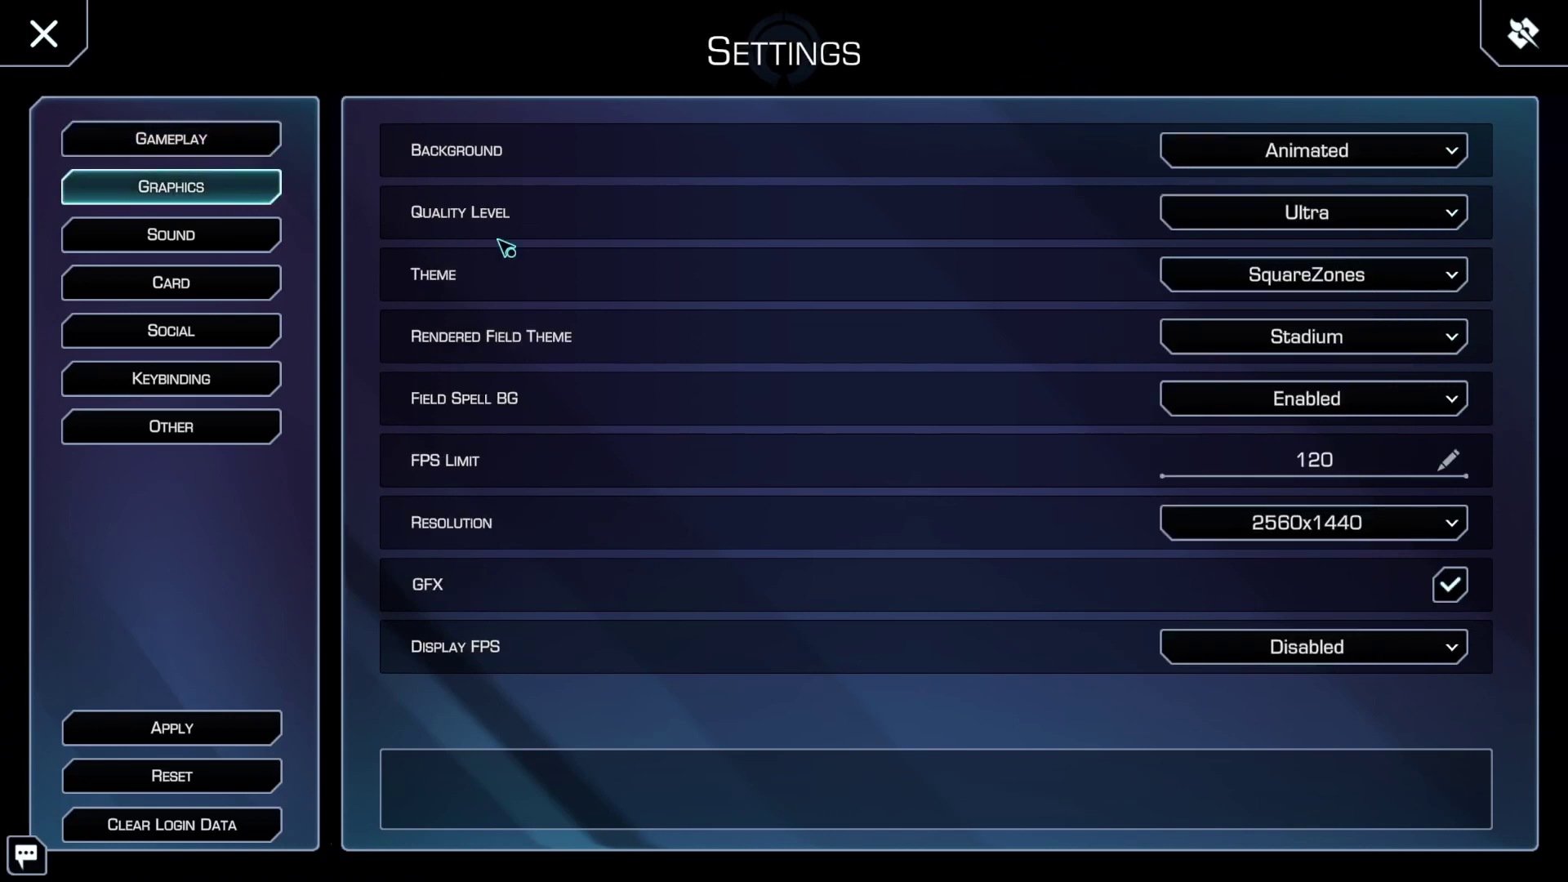
click(1222, 346)
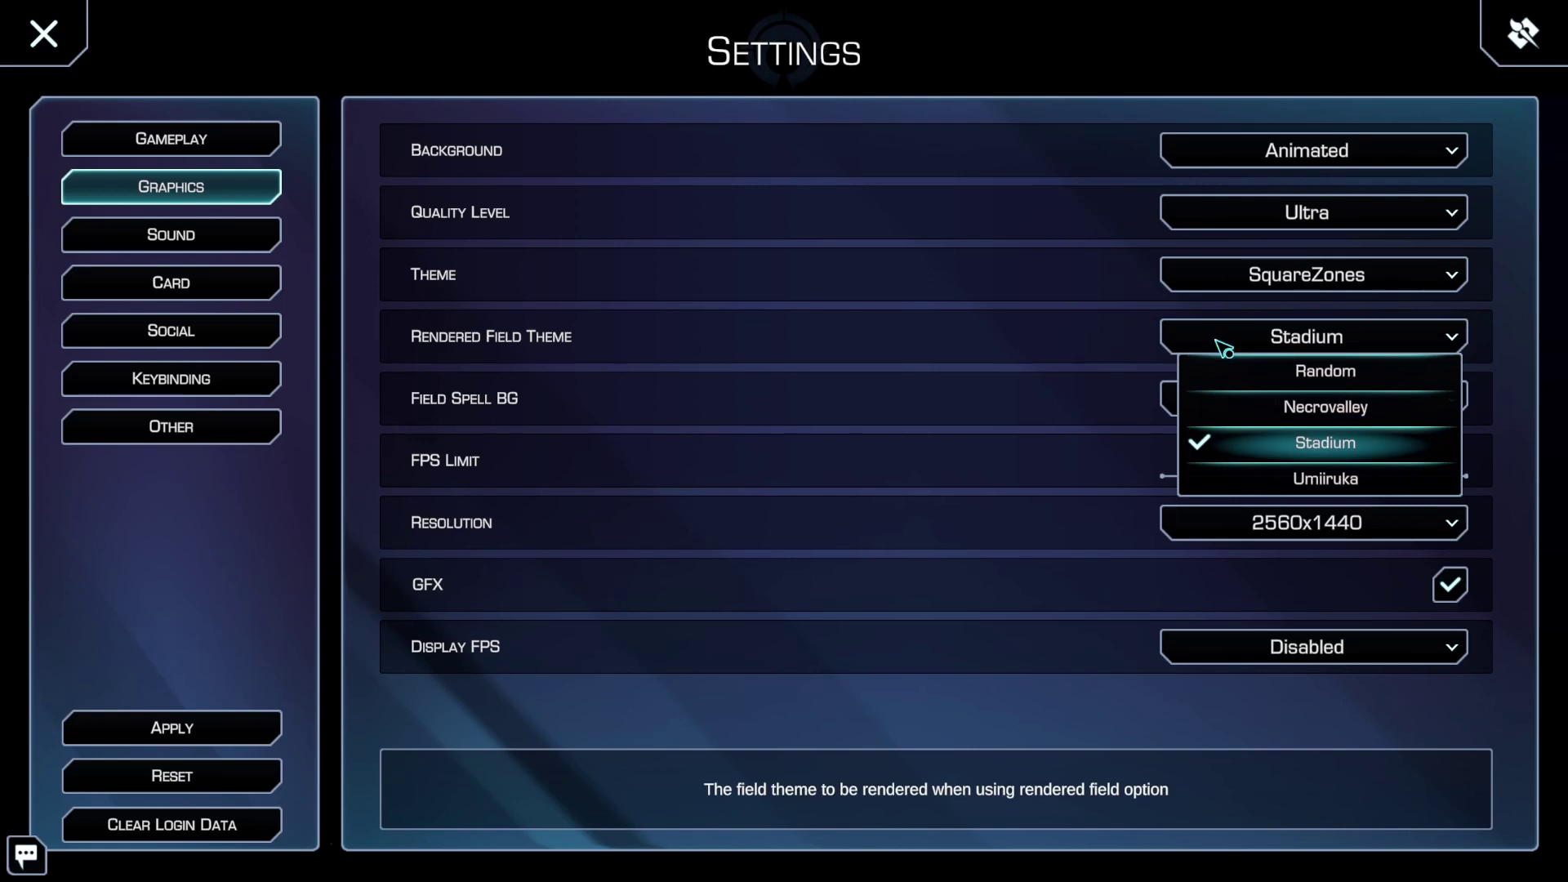
click(1325, 407)
click(1452, 336)
click(1453, 214)
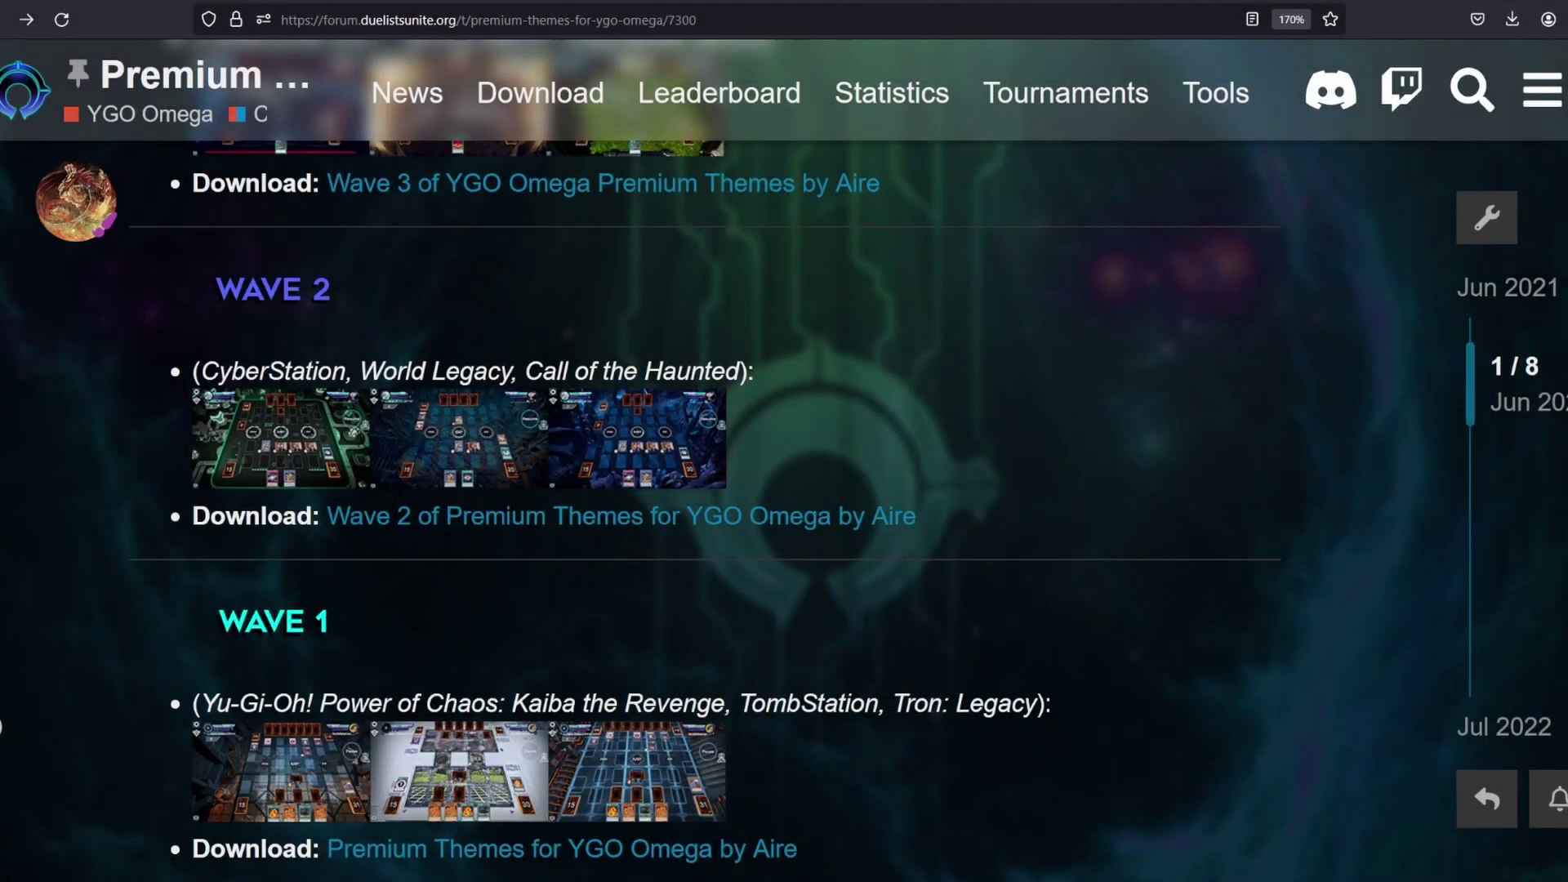
- Scroll the Premium Themes post up past Waves 3-7 to the Special Edition section
scroll(702, 490, up, 4)
scroll(703, 490, up, 4)
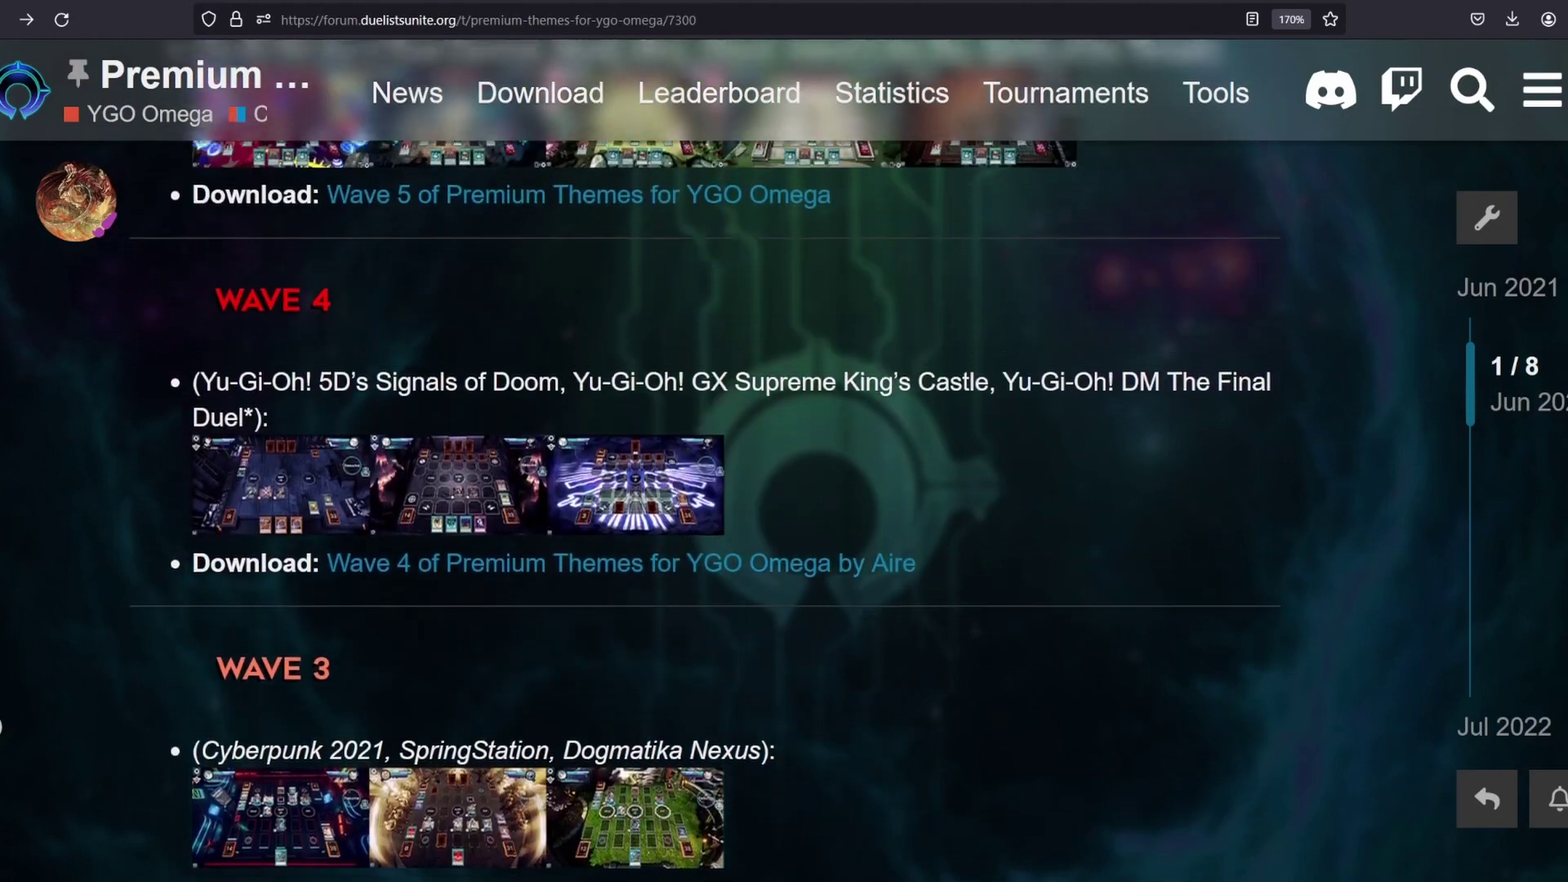
scroll(703, 490, up, 4)
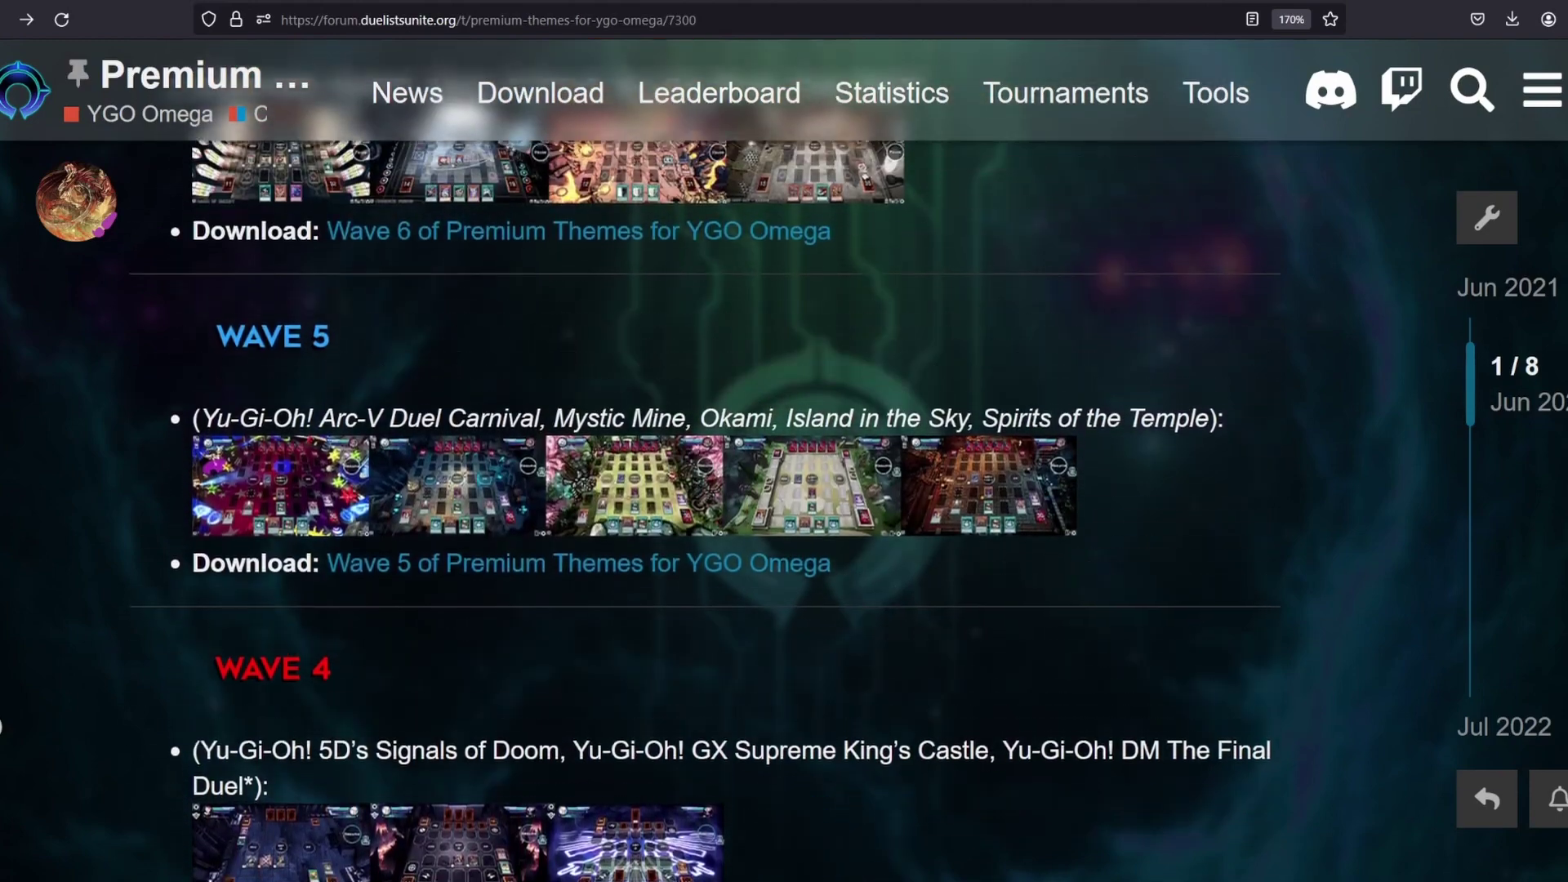
scroll(702, 490, up, 4)
scroll(702, 490, up, 4)
scroll(703, 490, up, 4)
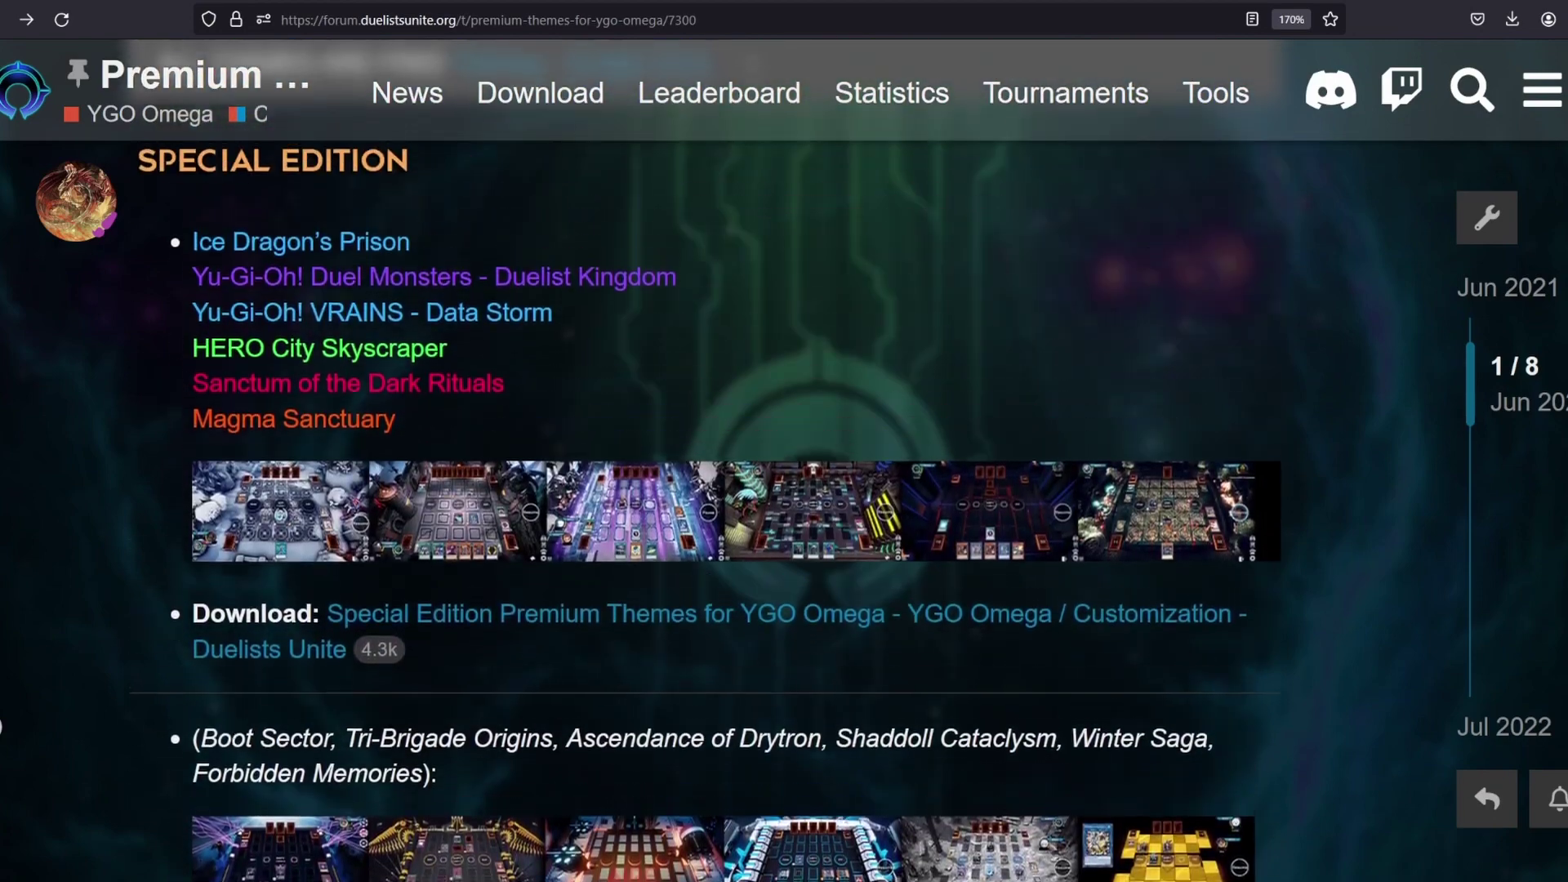
scroll(702, 490, up, 2)
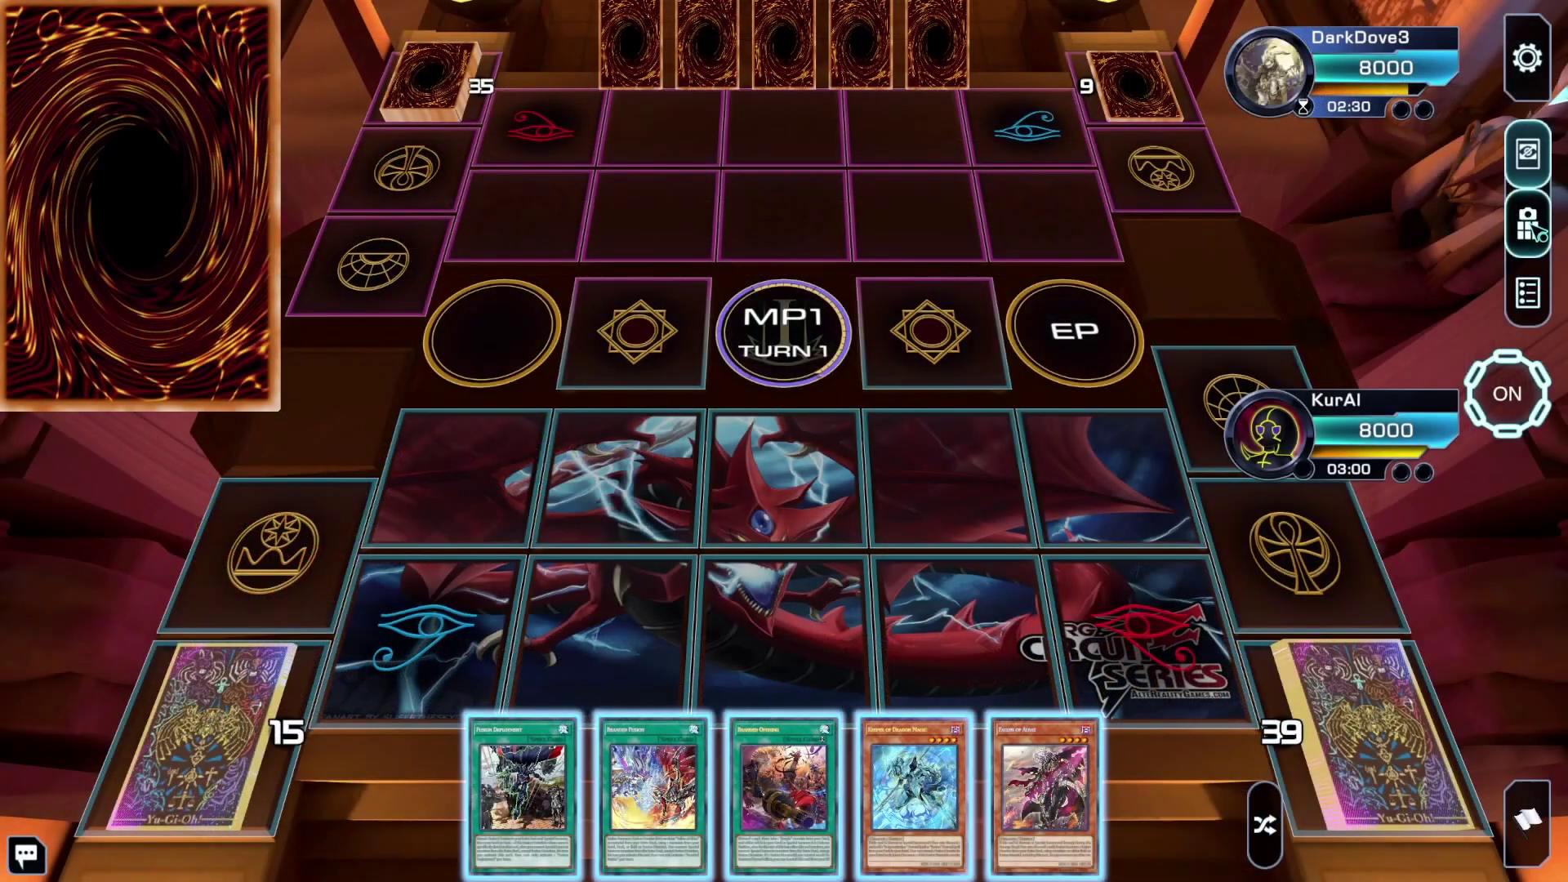
- Lower the duel camera angle and increase the camera distance from the field
click(1528, 153)
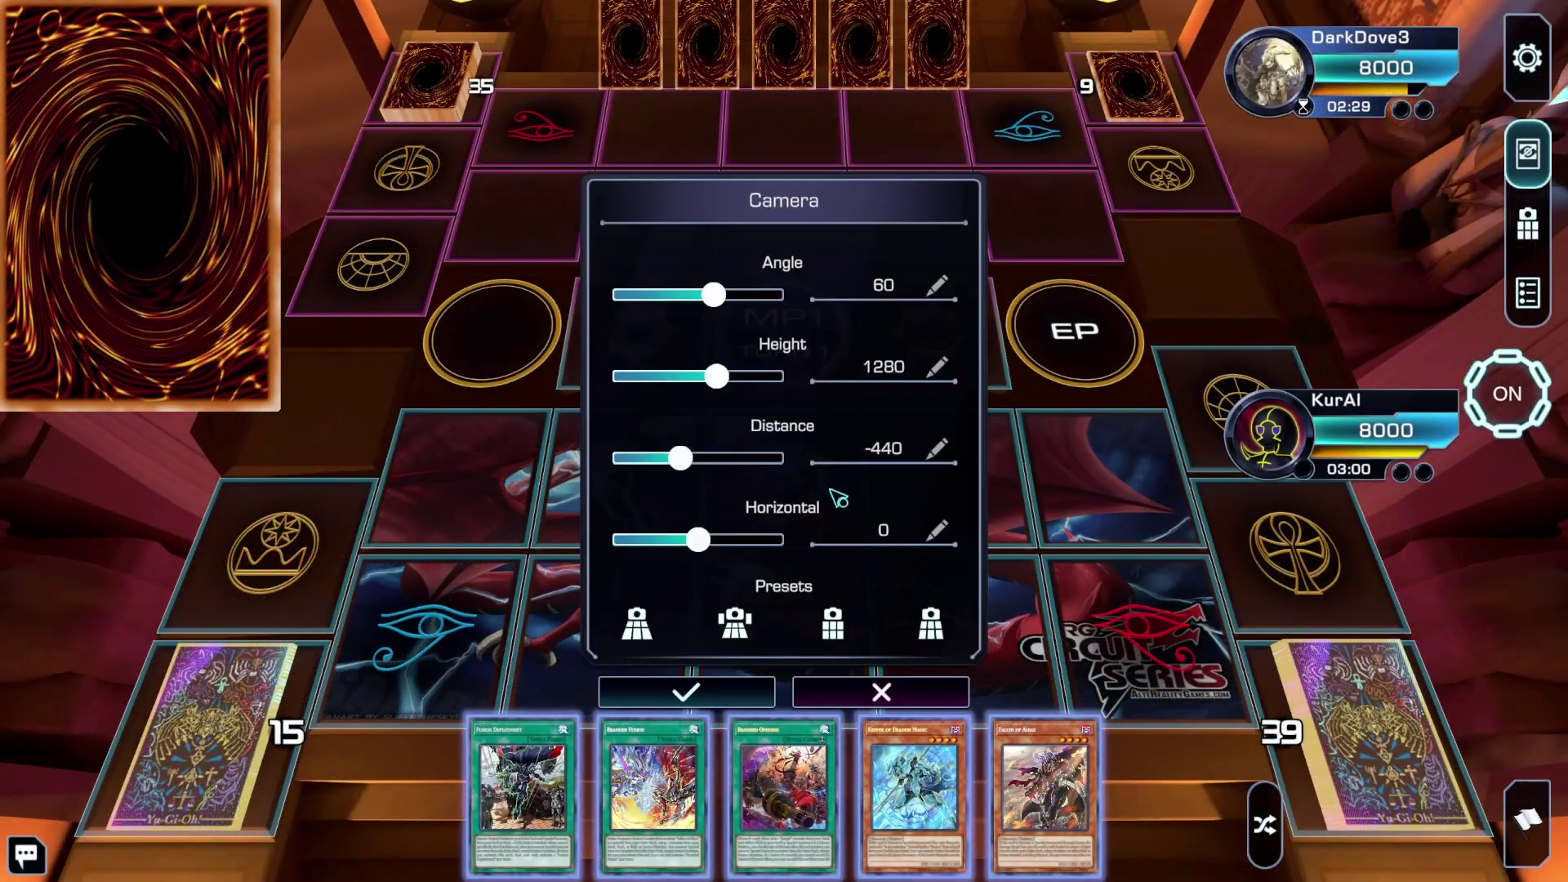
drag(712, 306, 660, 308)
drag(679, 454, 622, 469)
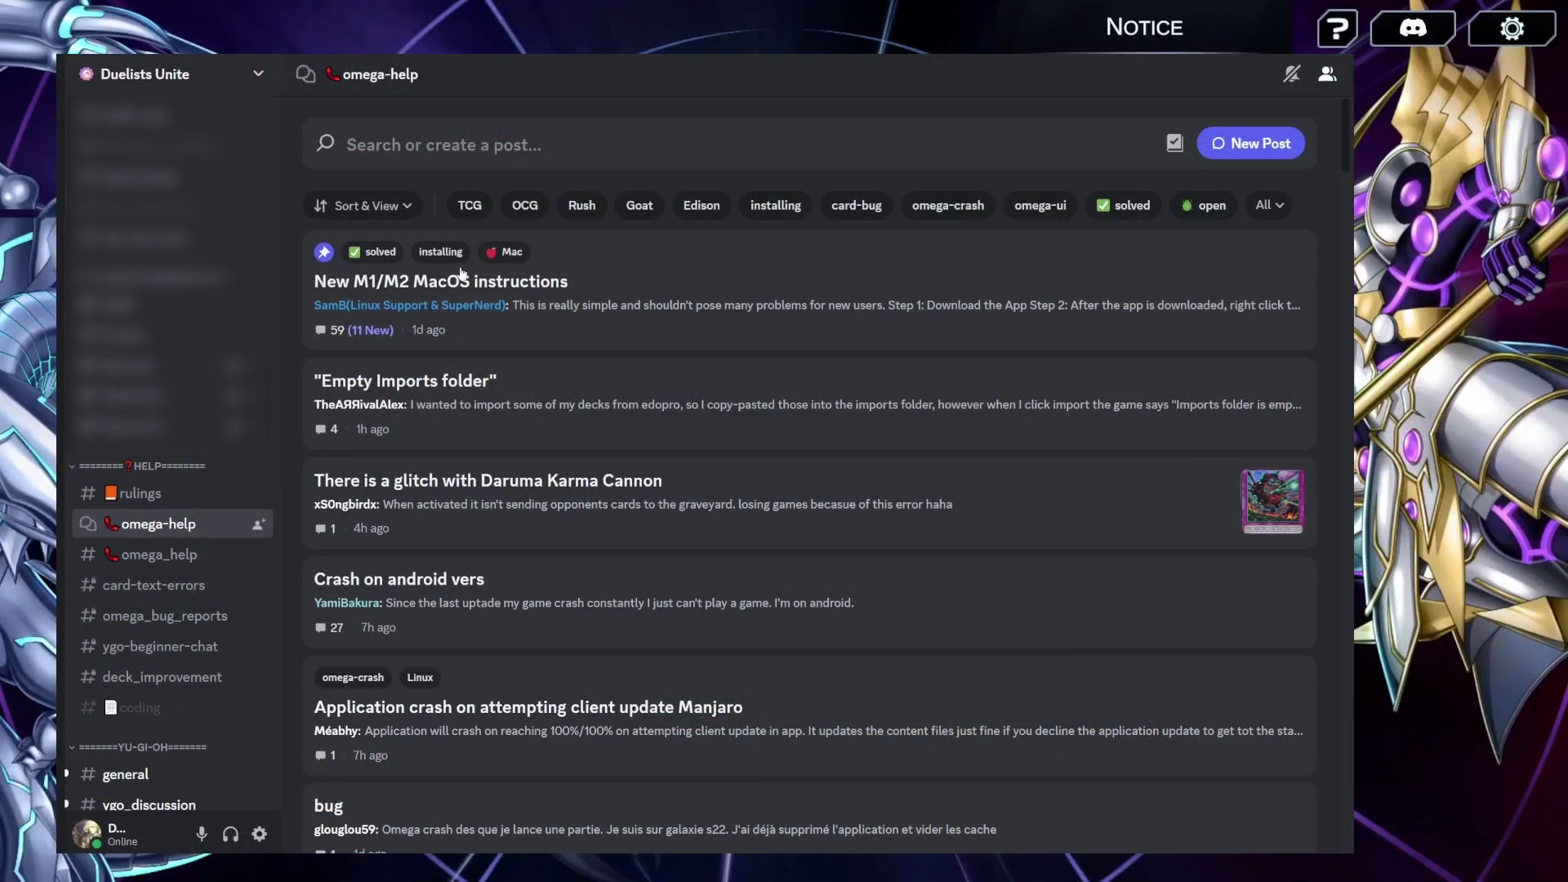
click(510, 154)
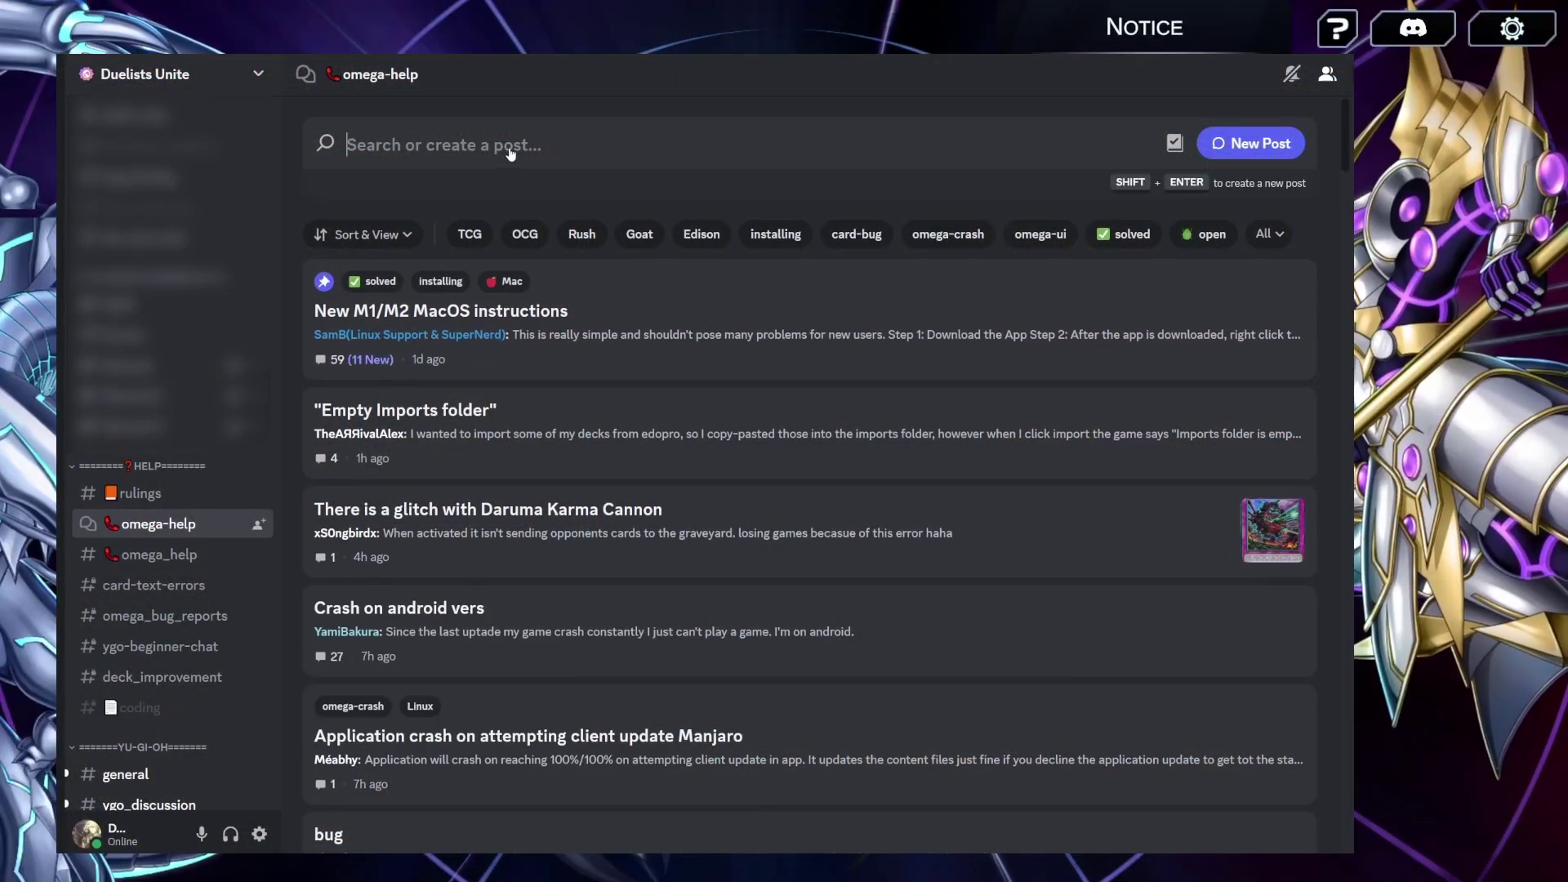
- Search omega-help for 'Theme gu' and read through the THEME INSTALL GUIDE post
text(Theme)
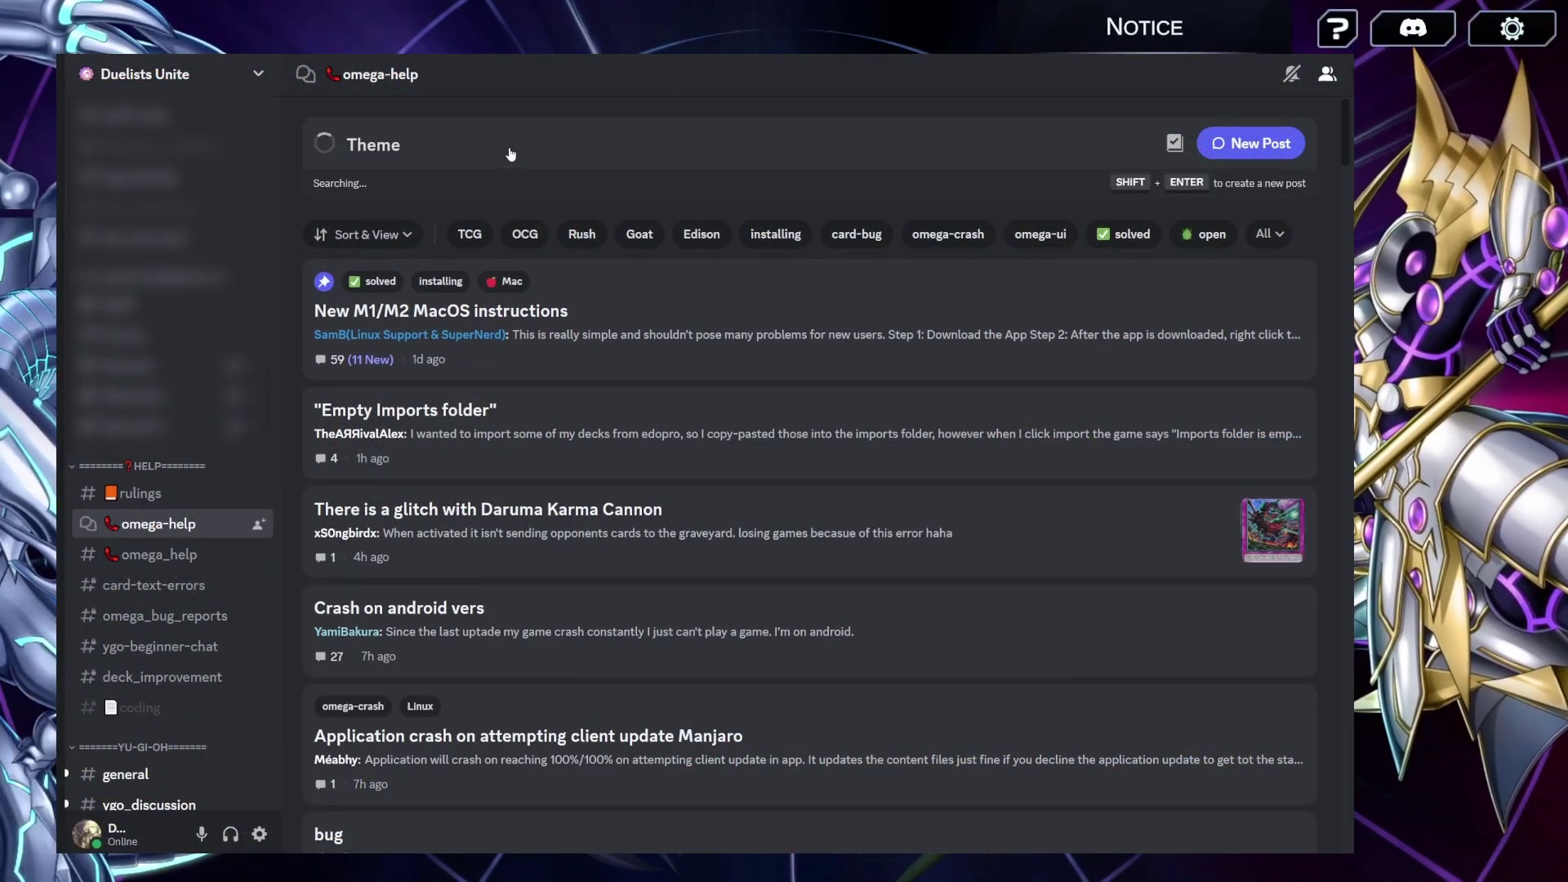
text( guide)
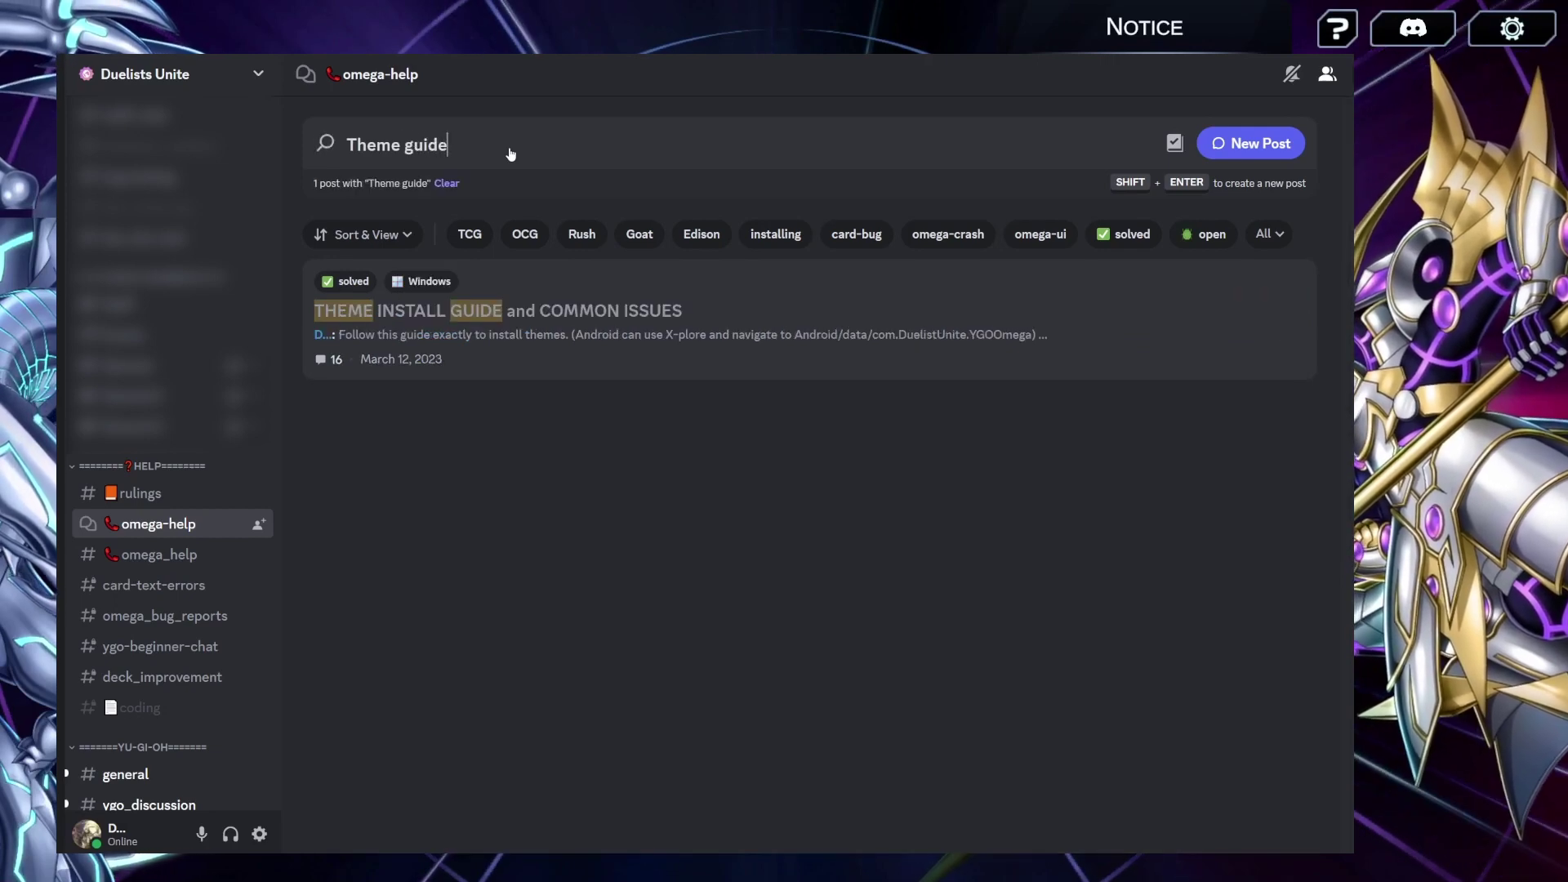
click(479, 357)
scroll(1054, 473, down, 5)
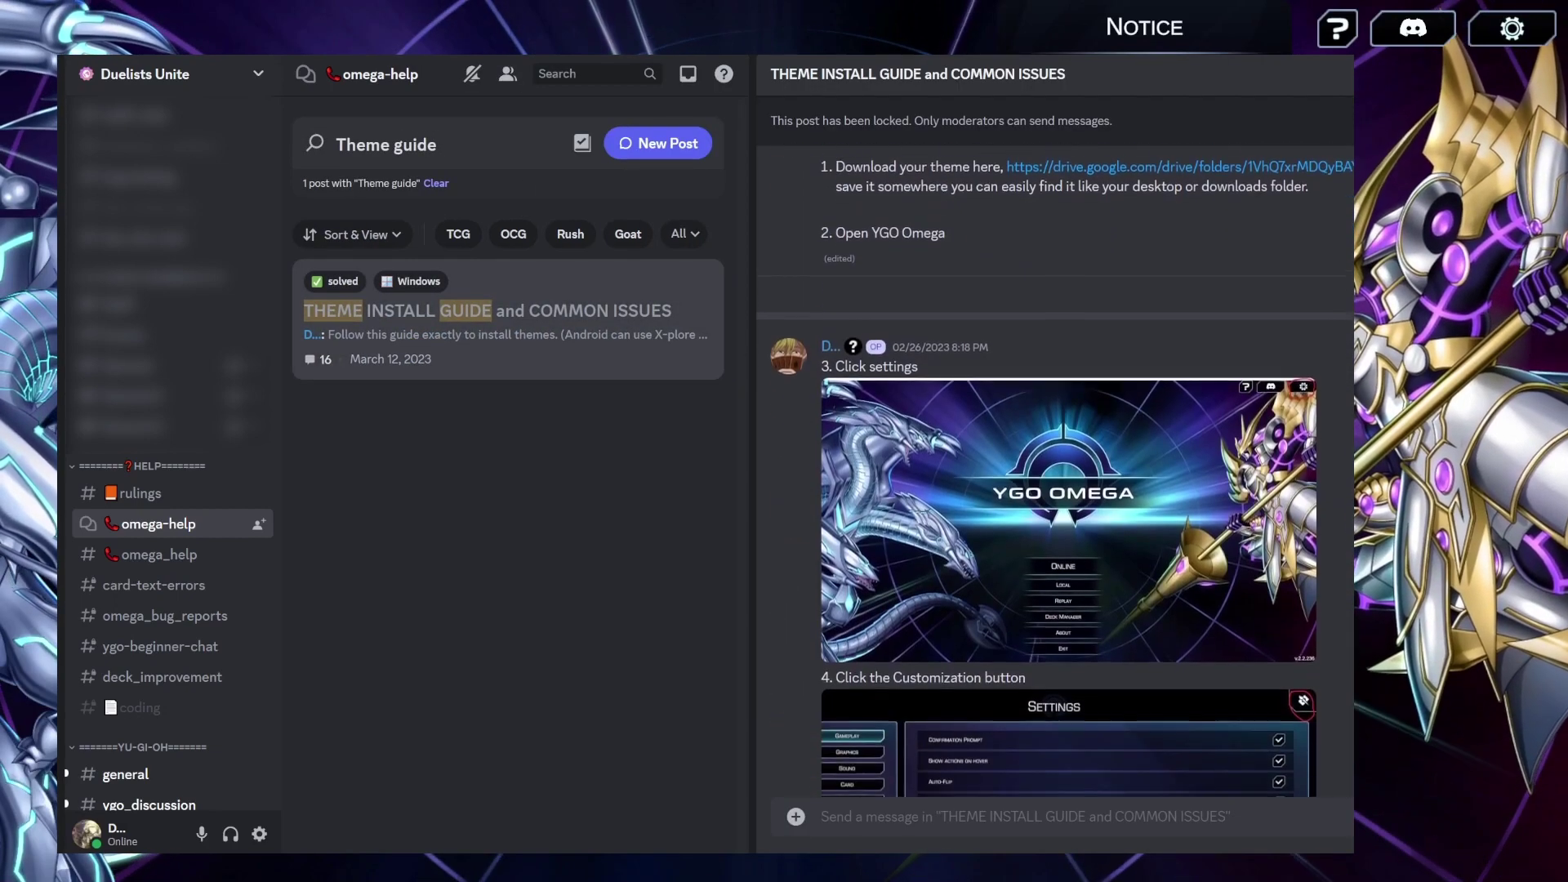
scroll(1070, 470, down, 6)
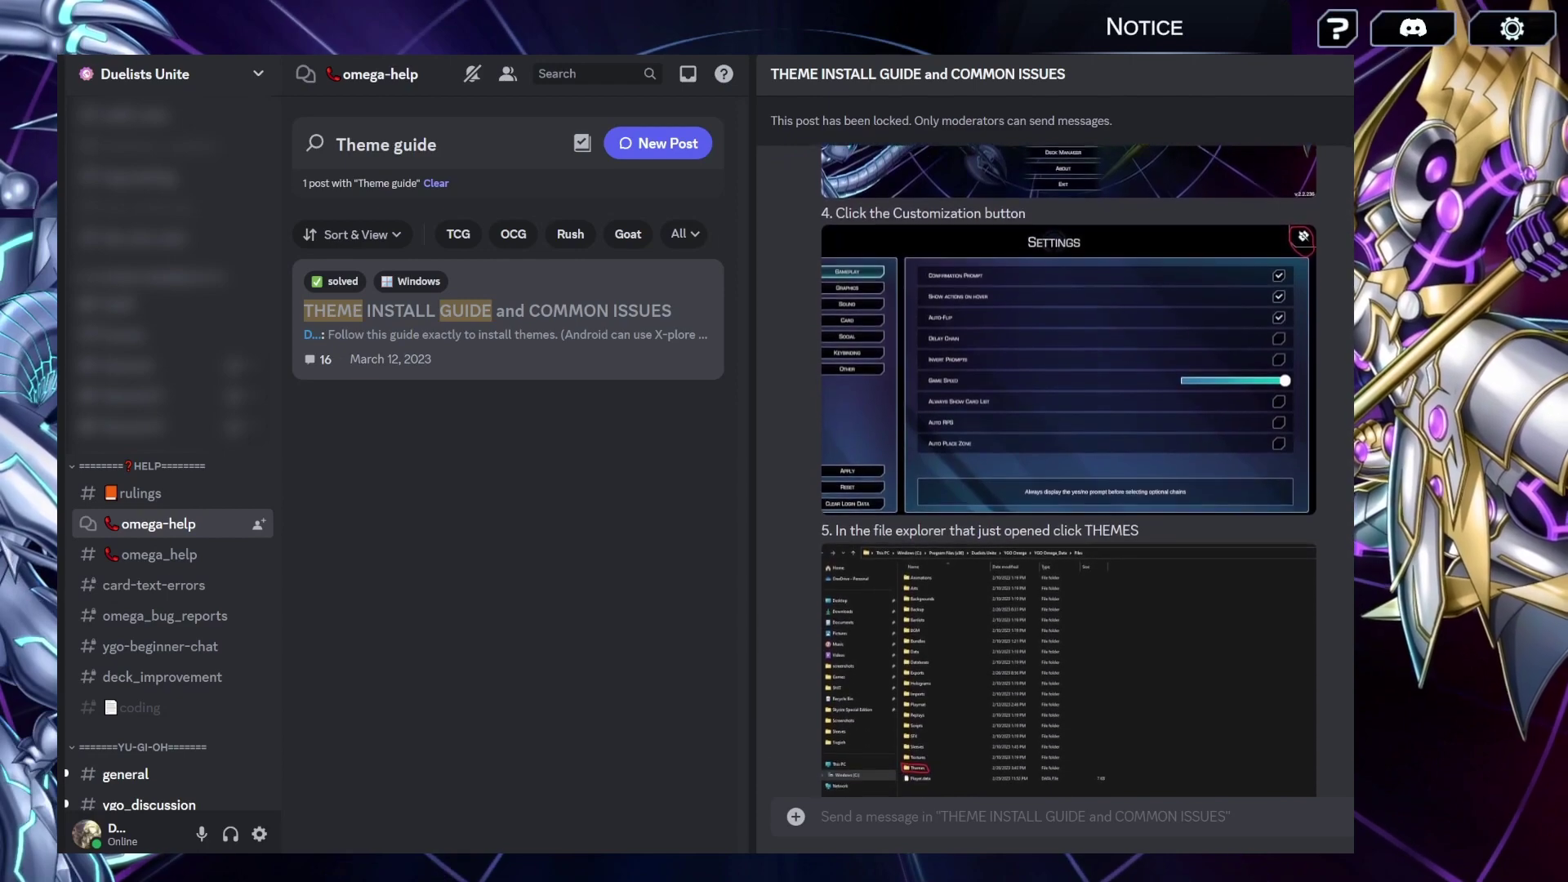
scroll(1070, 470, down, 2)
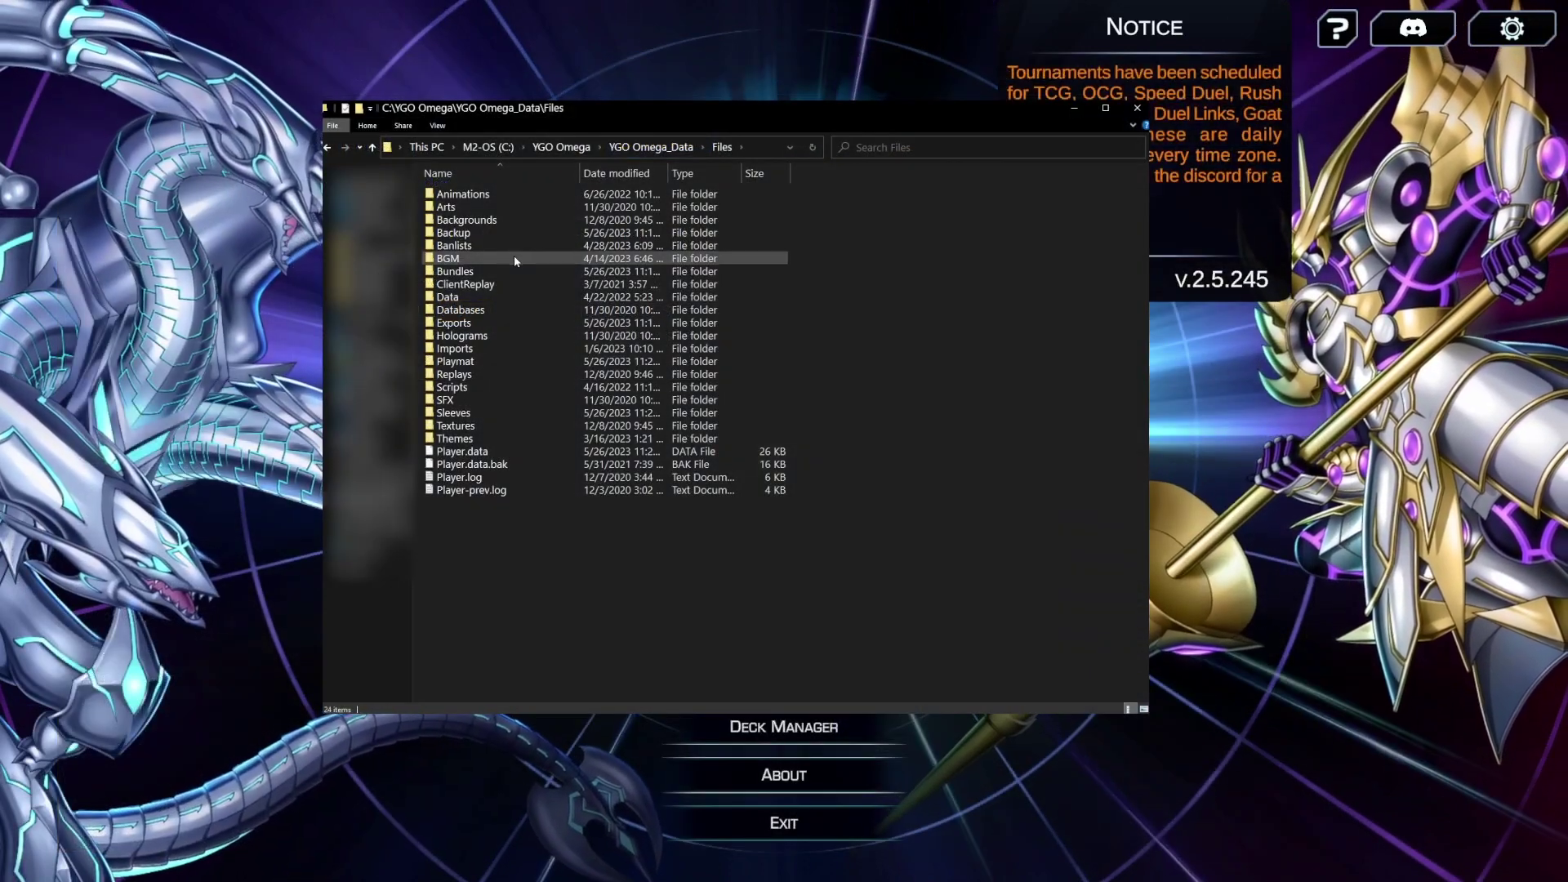
double_click(448, 258)
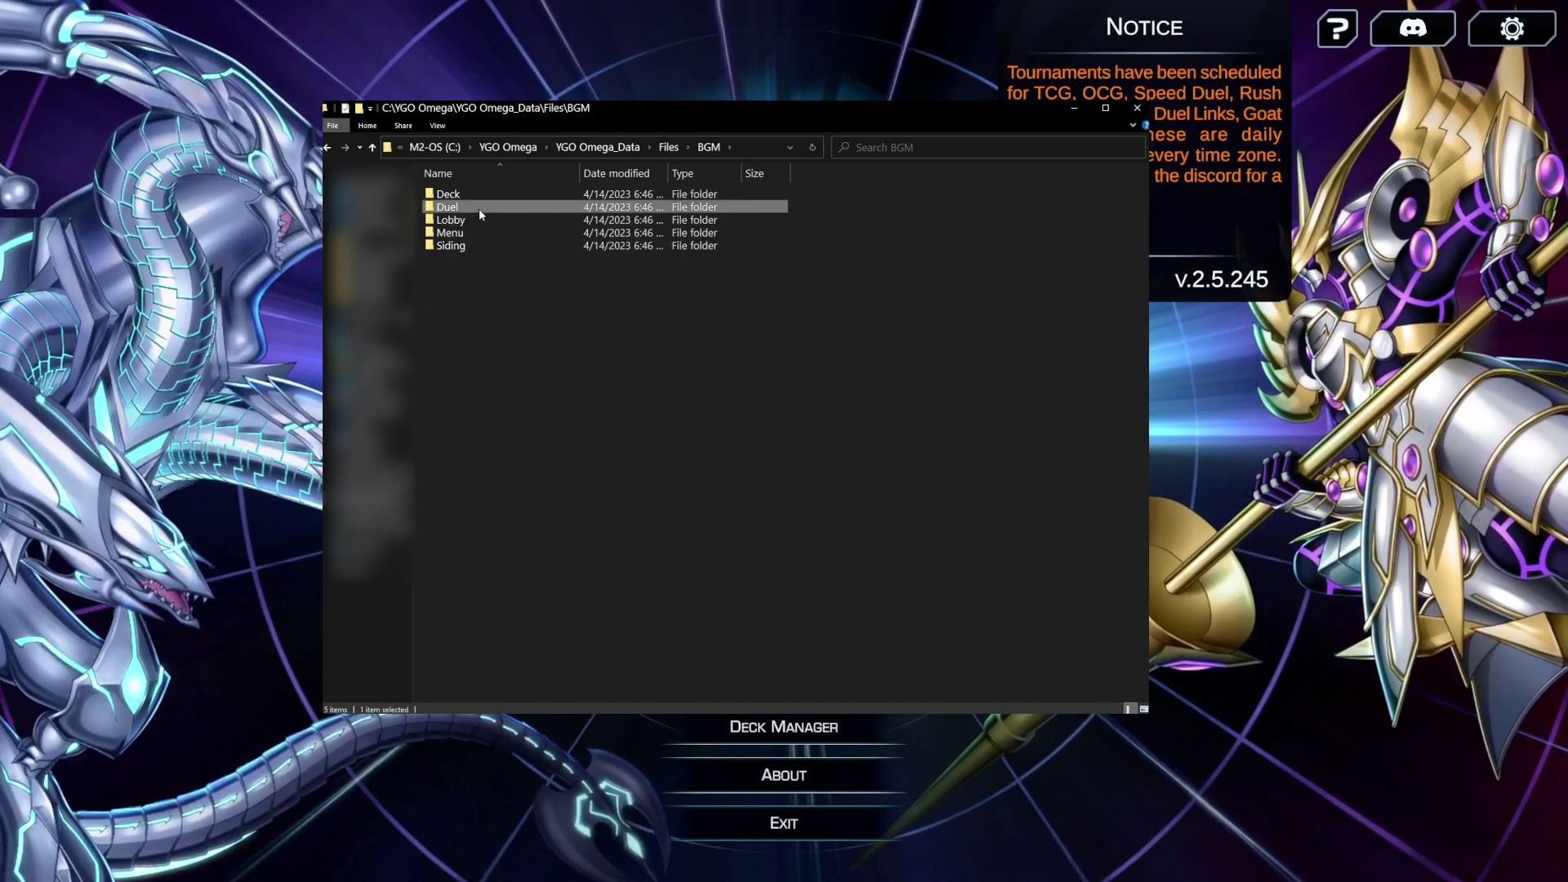
- Open BGM\Duel, go back to BGM, then reopen the Duel folder
double_click(479, 209)
key(alt+Left)
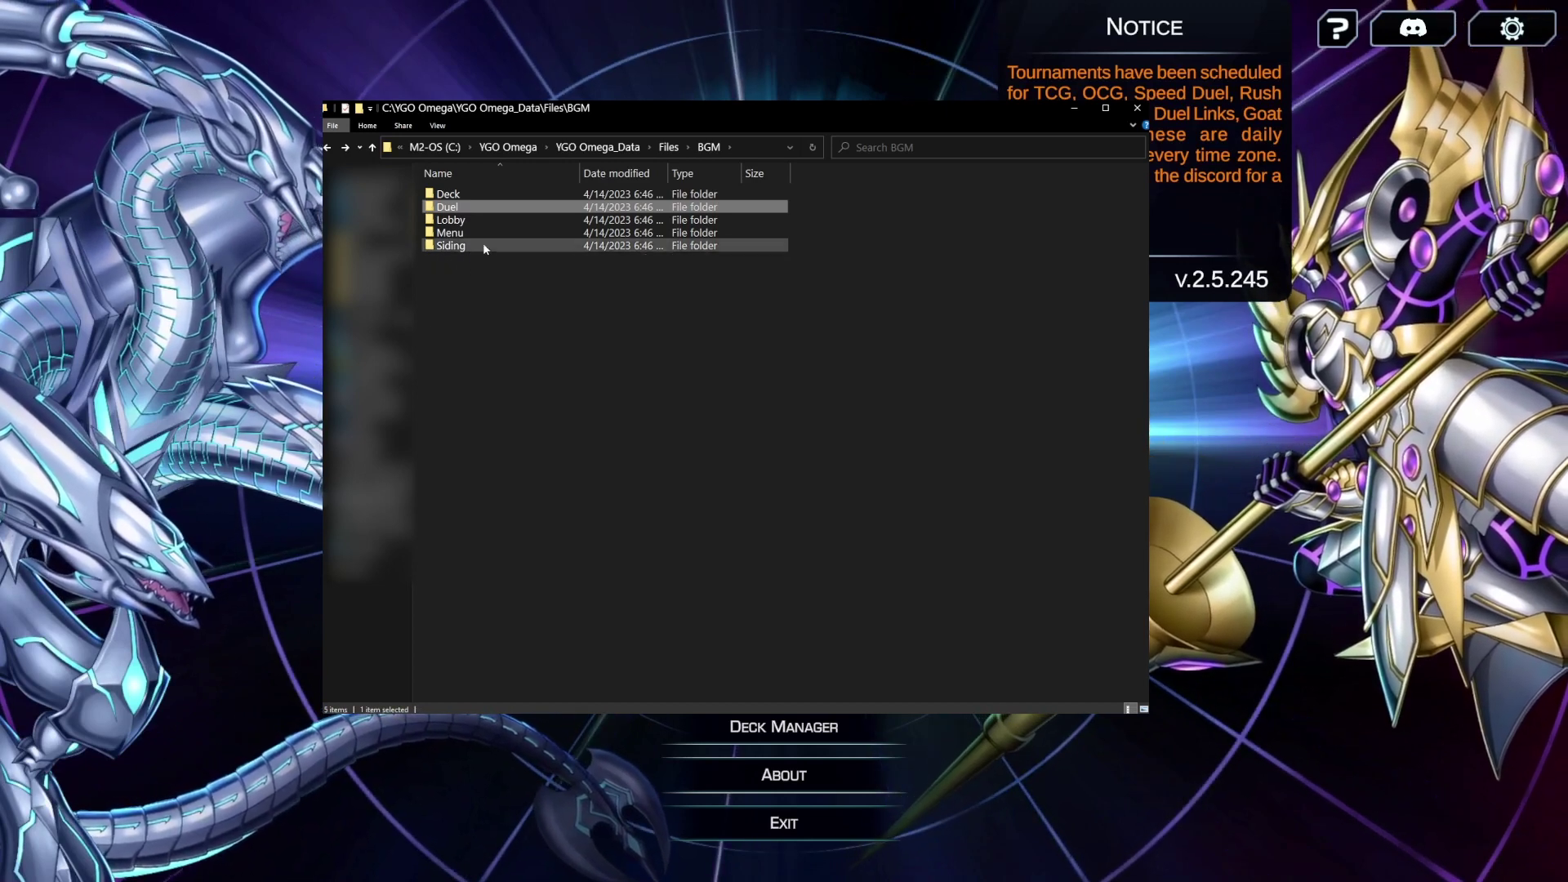
double_click(466, 207)
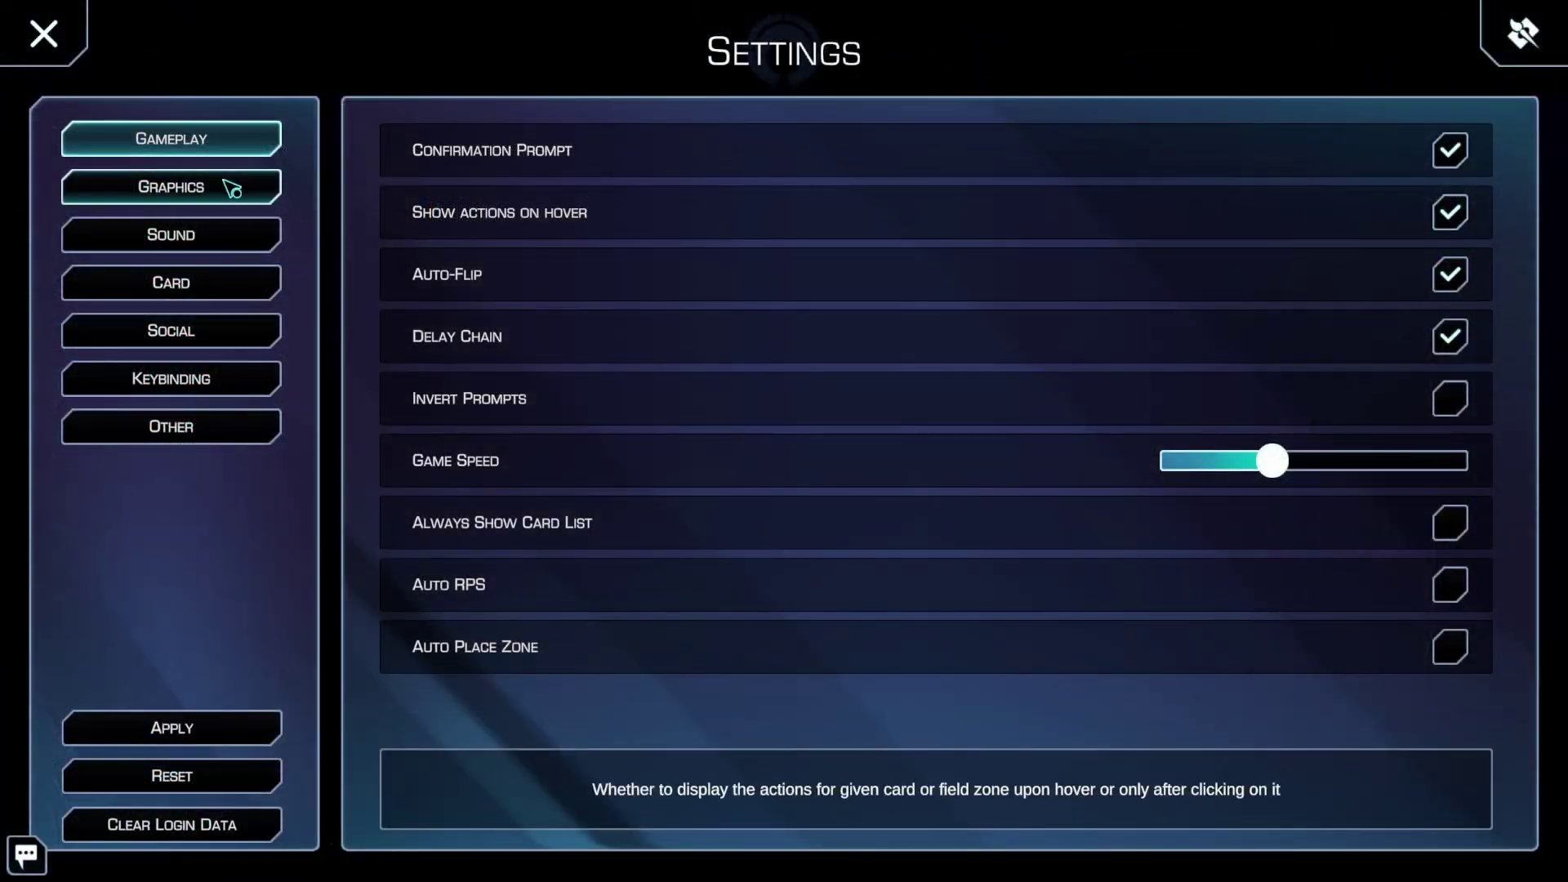
- Change the Graphics theme from SquareZones to Custom and apply it
click(232, 189)
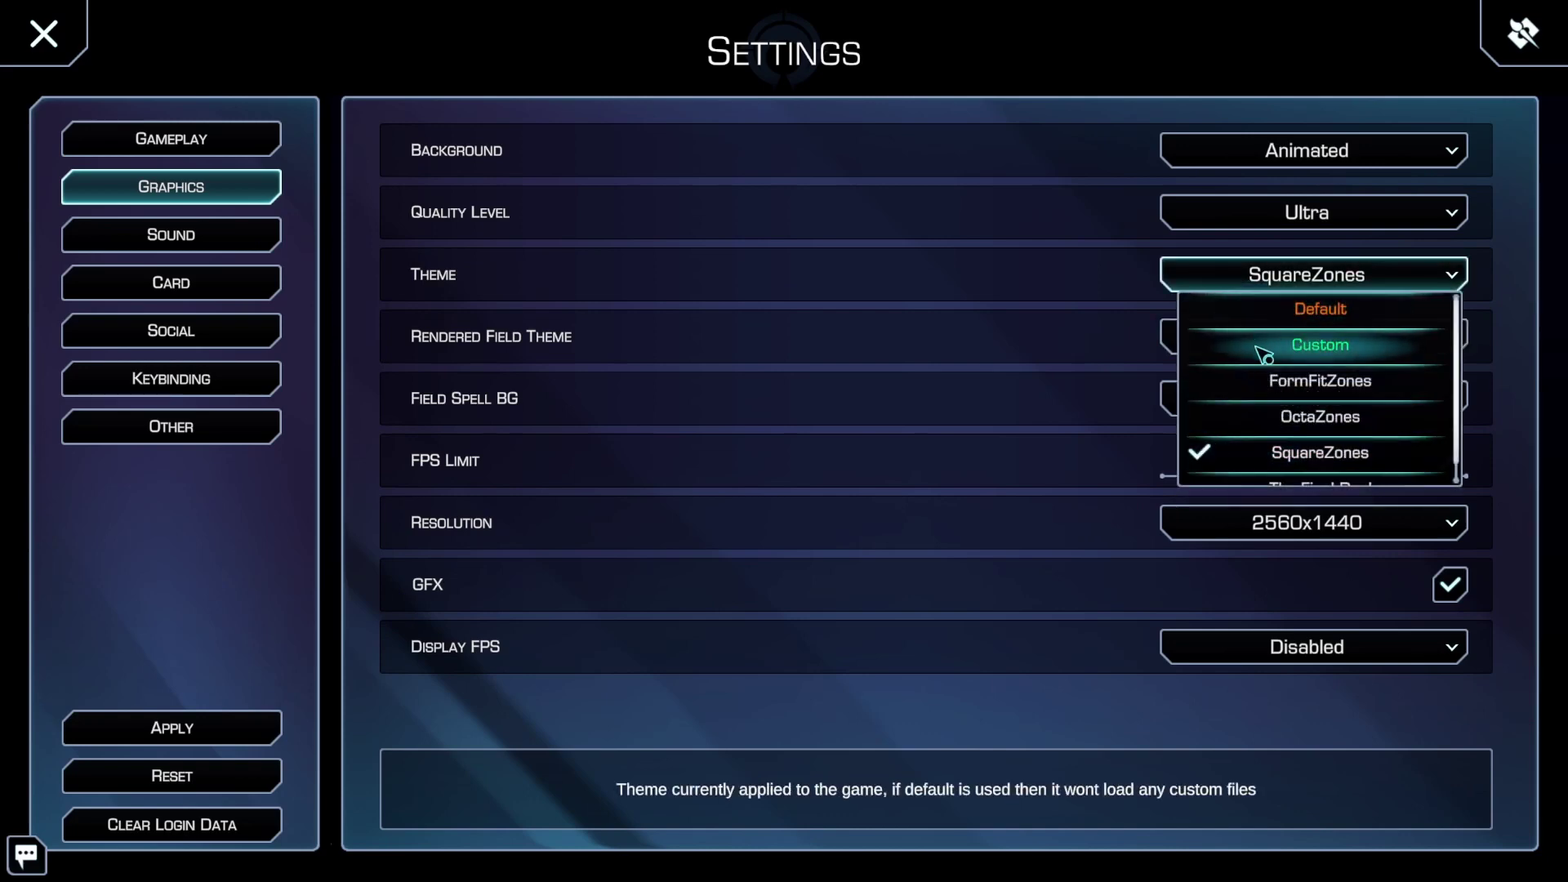
click(1403, 357)
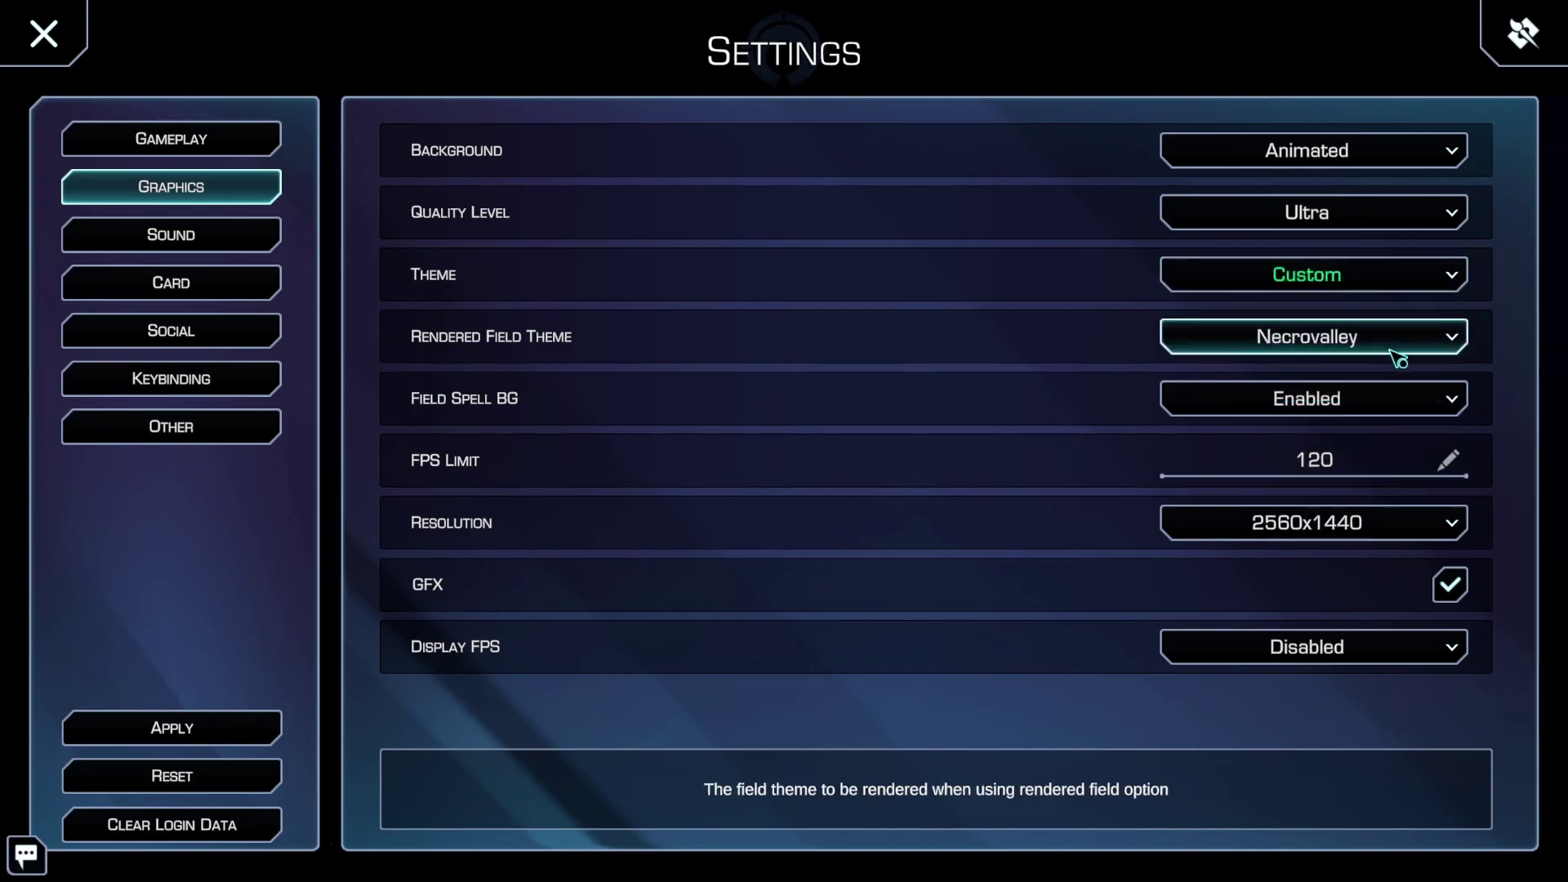
click(219, 733)
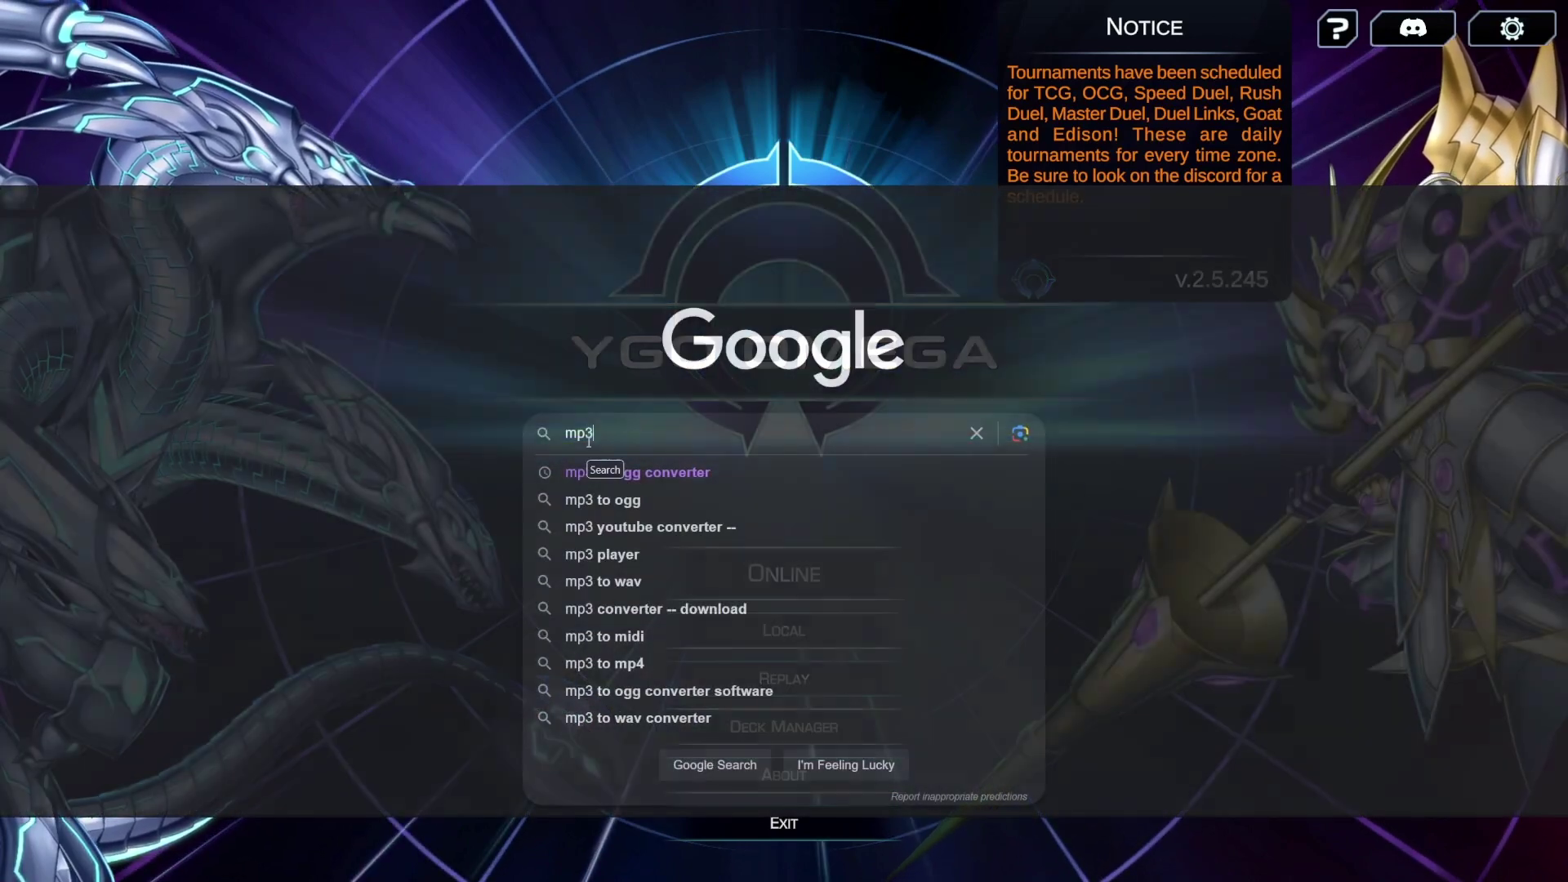
- Search Google for 'mp3 to ogg converter'
text(o ogg conve)
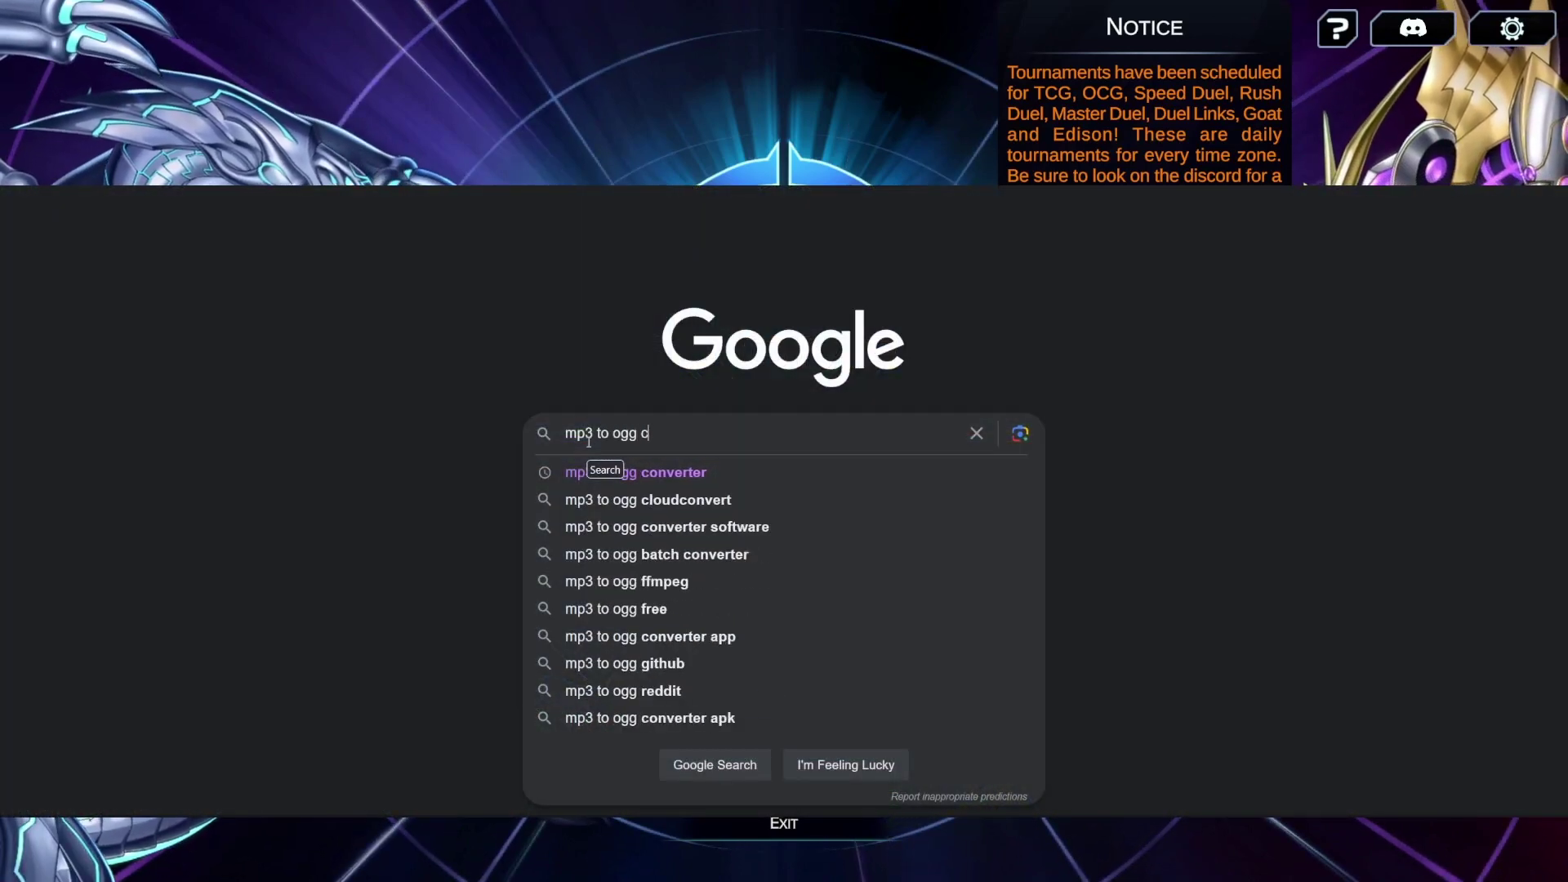
text(rter)
key(Return)
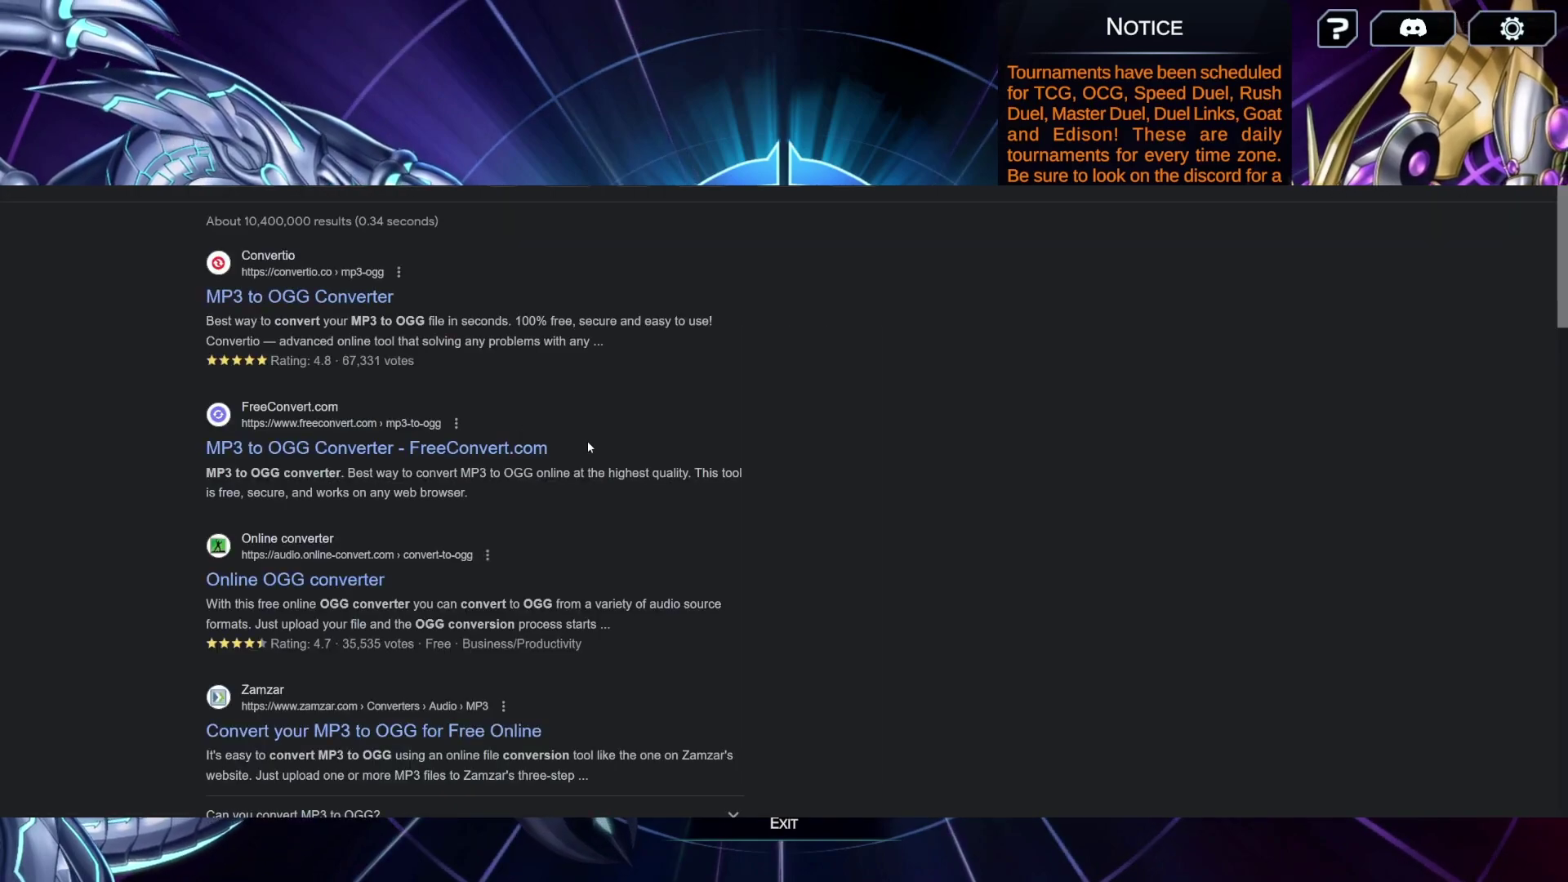